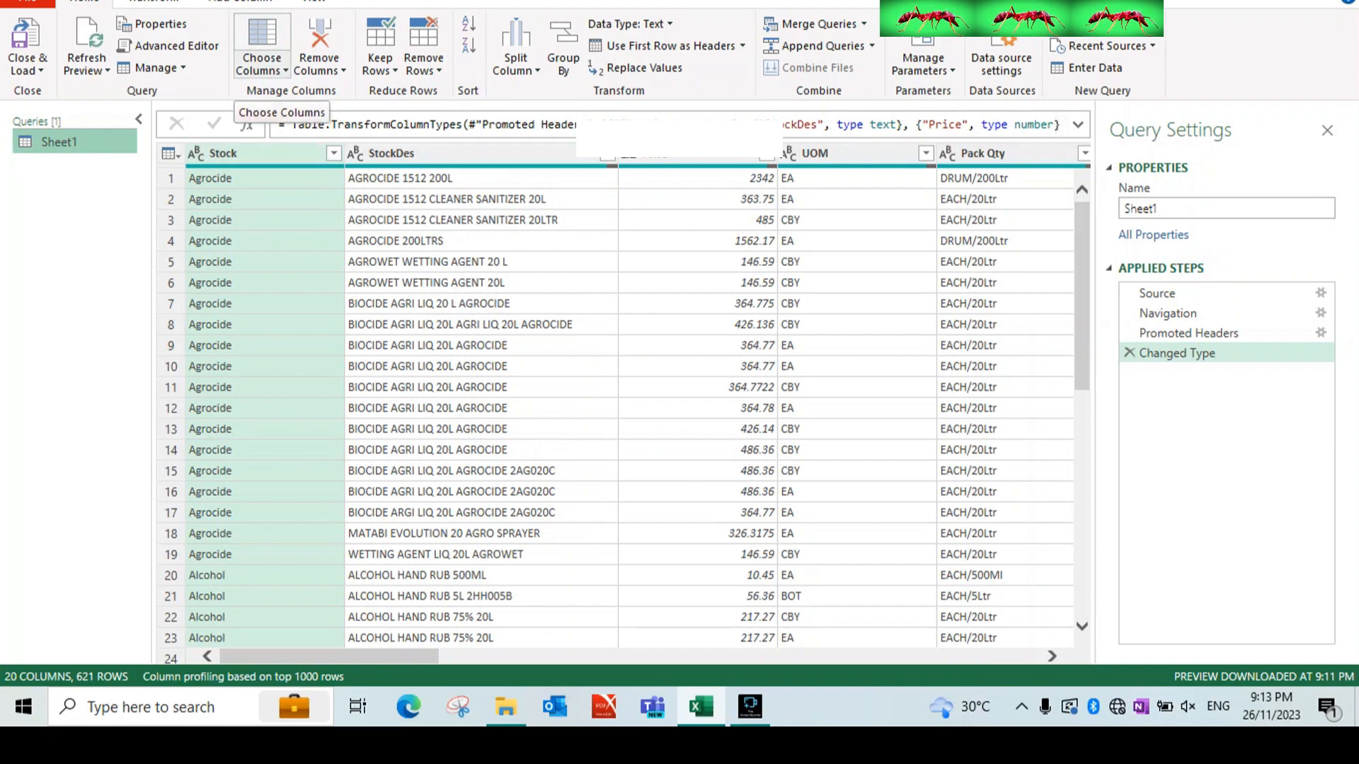
Keep only the Stock, StockDes, Price, UOM, MAR, MAY and AUG columns using Choose Columns
click(262, 66)
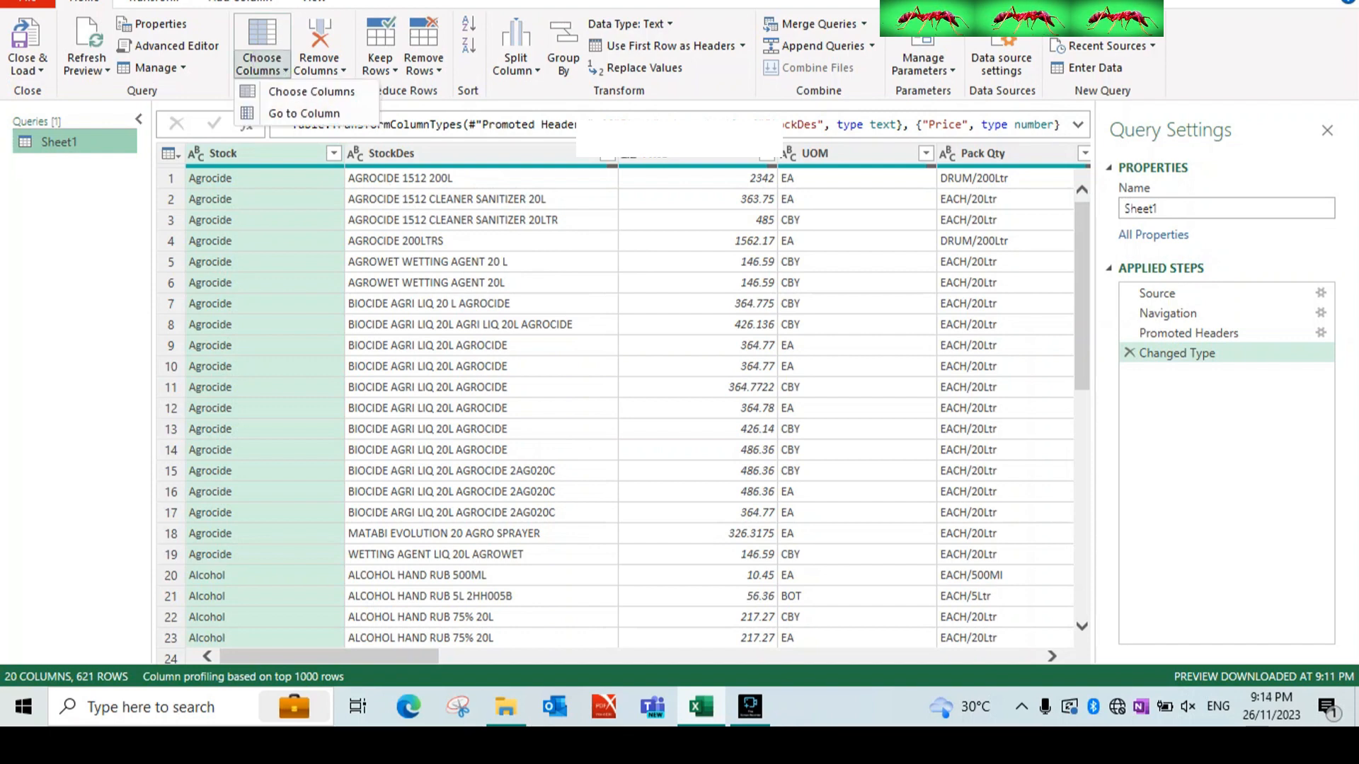
click(283, 93)
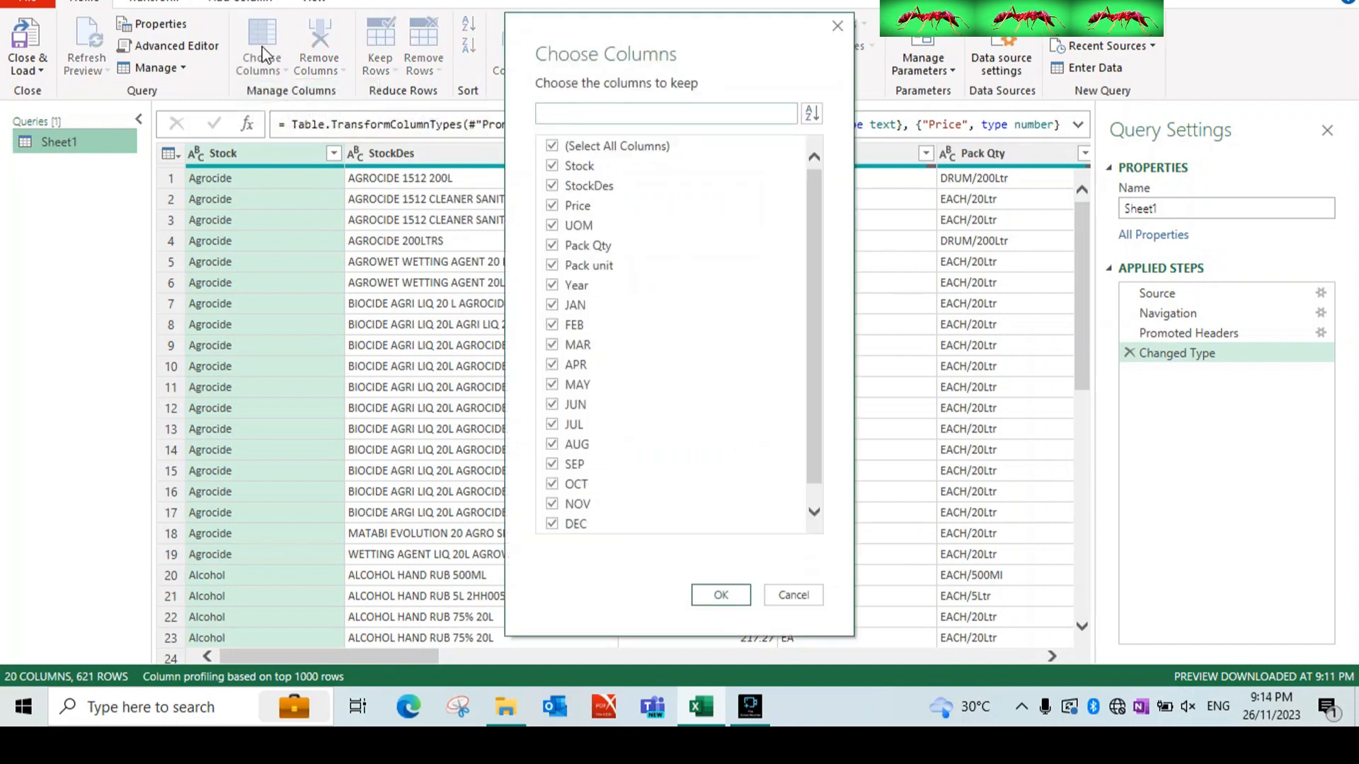
click(552, 146)
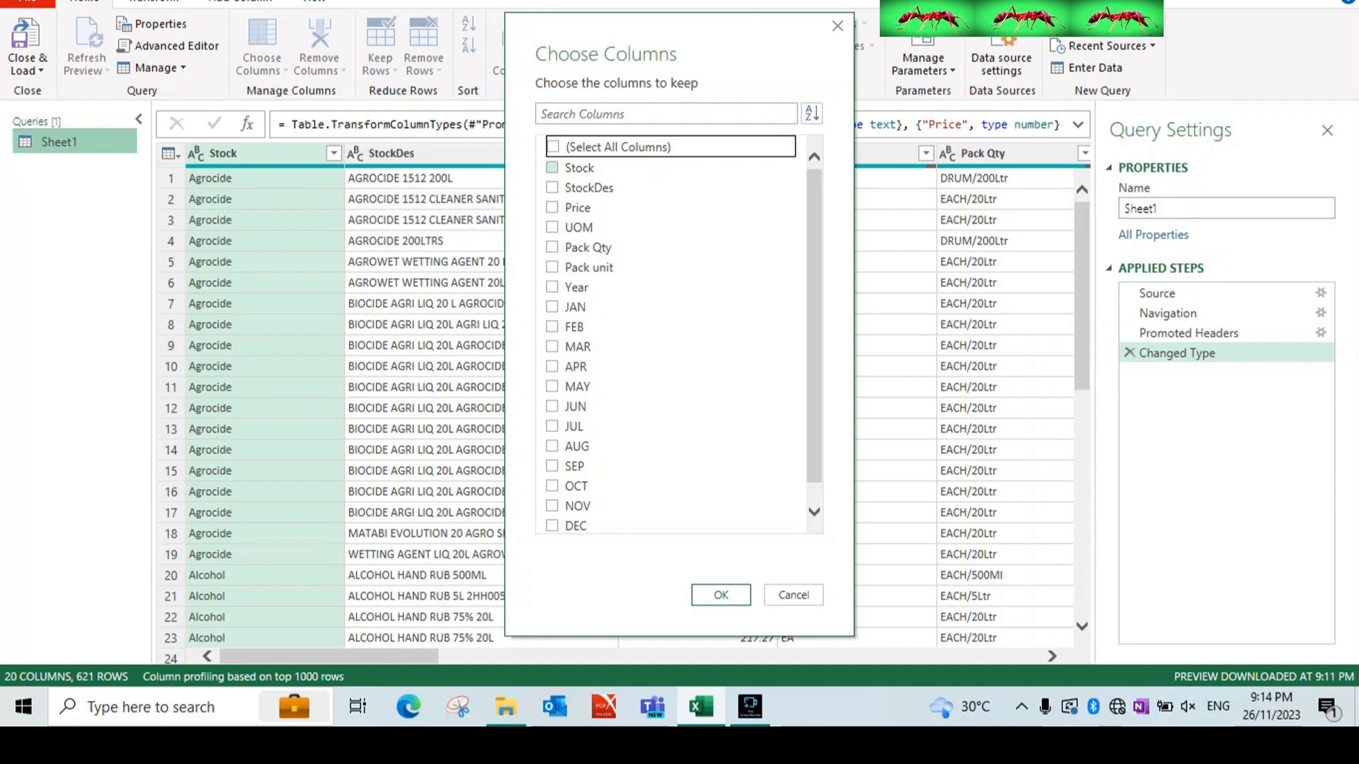
click(552, 168)
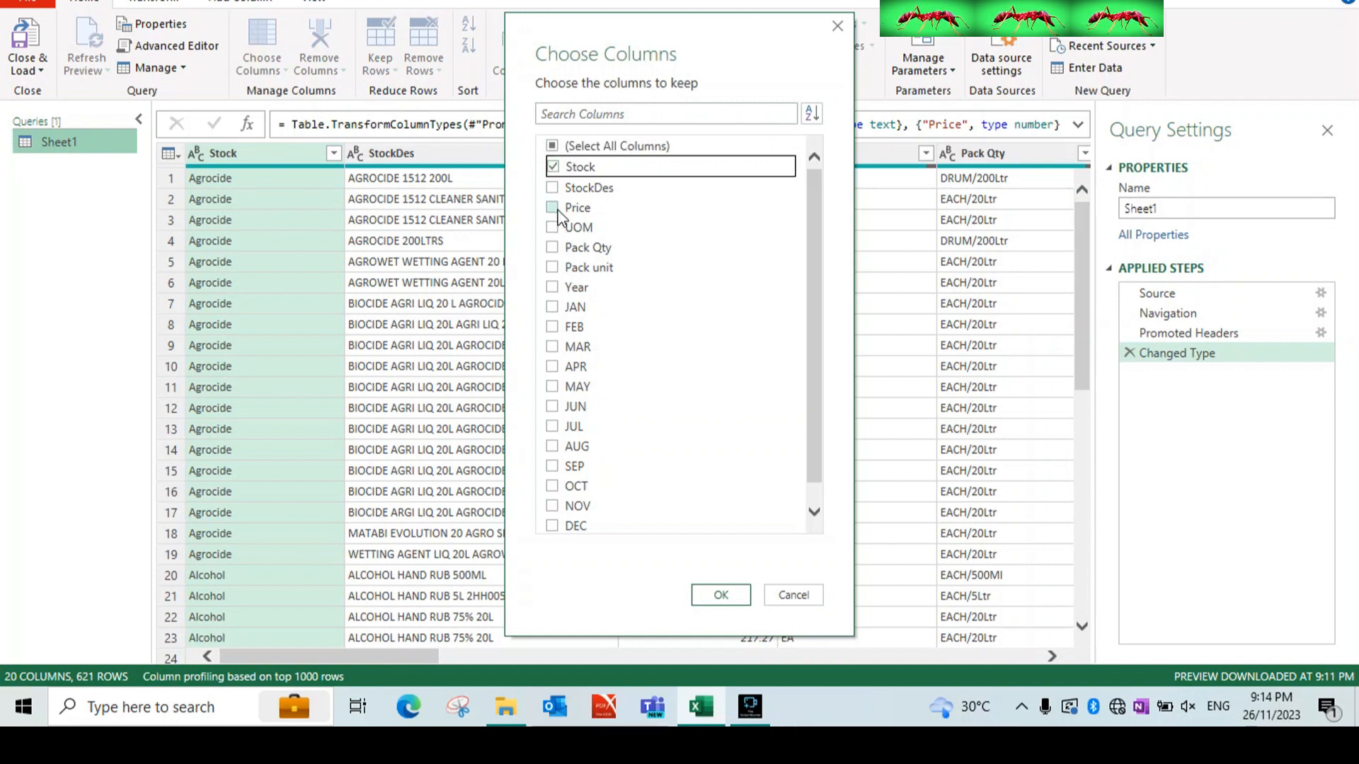
click(553, 188)
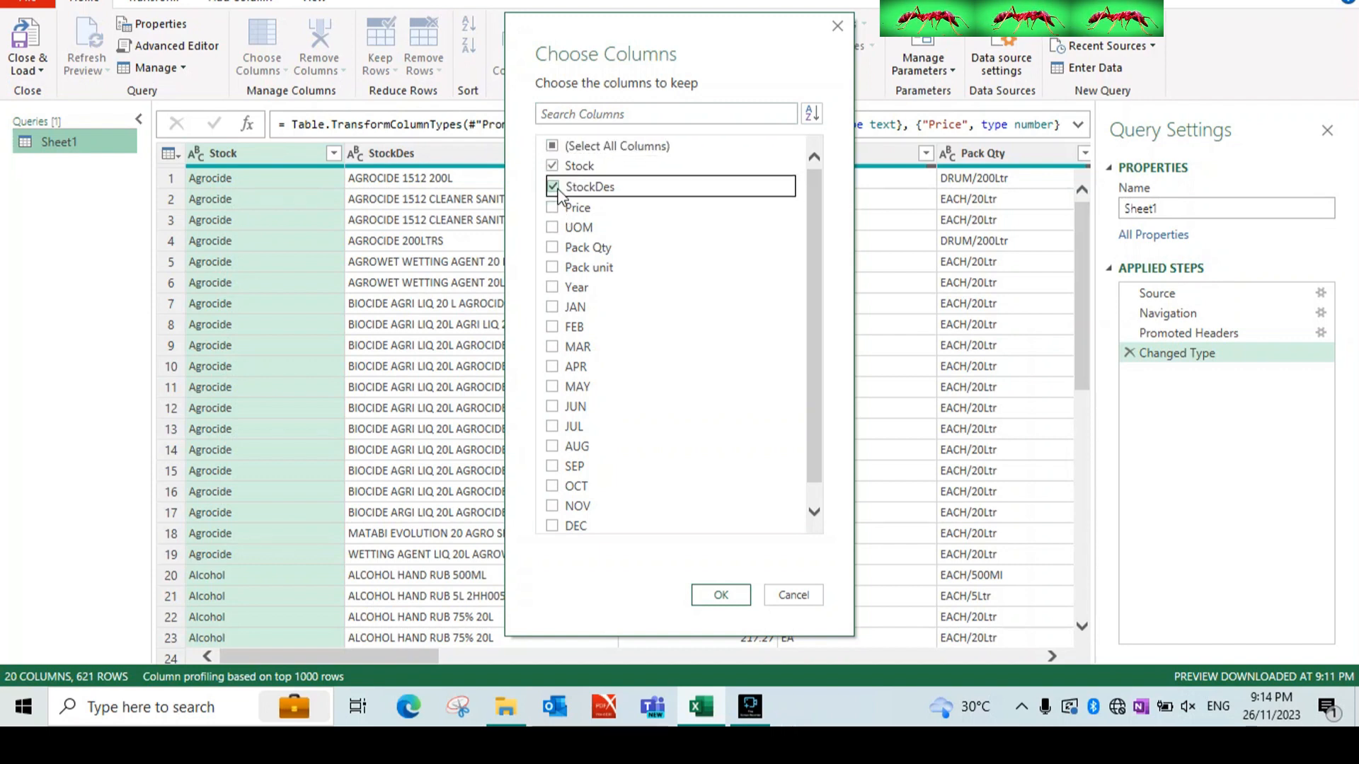
click(553, 207)
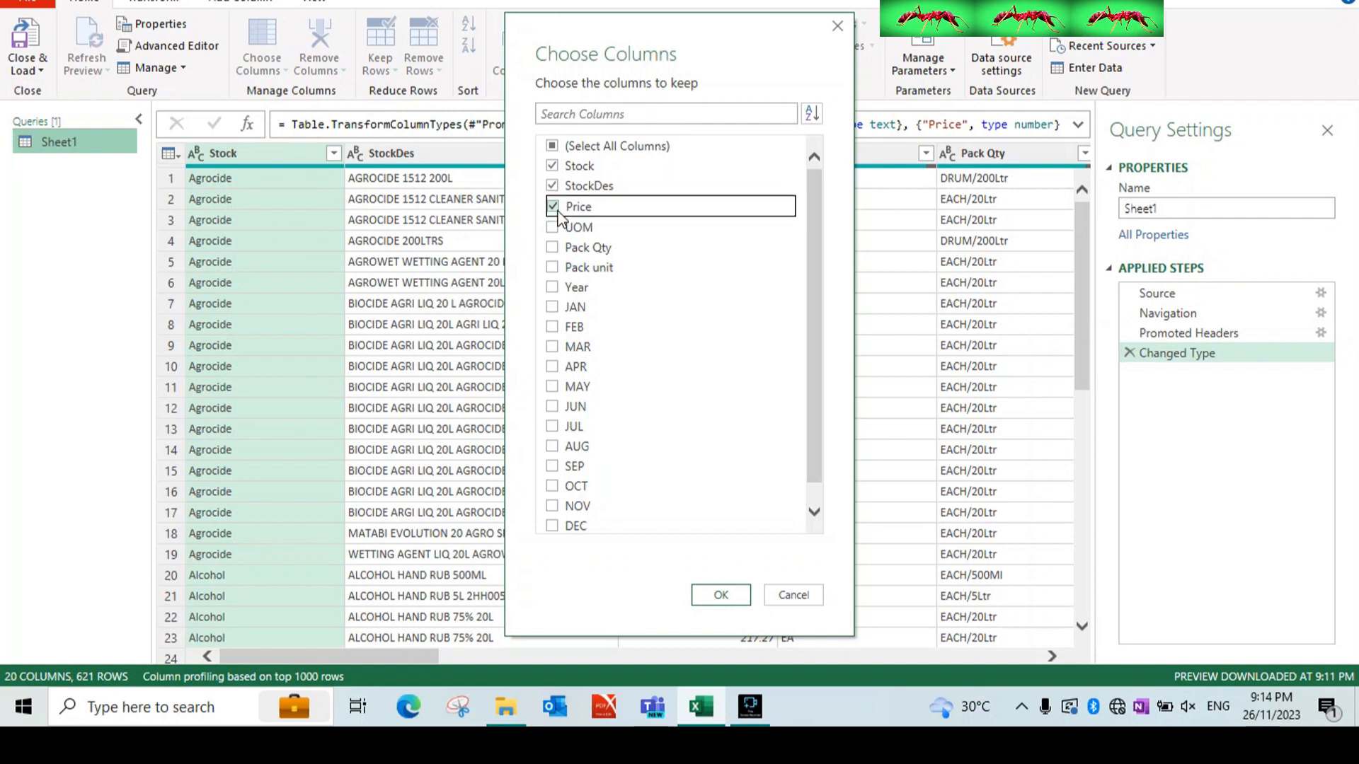
click(552, 227)
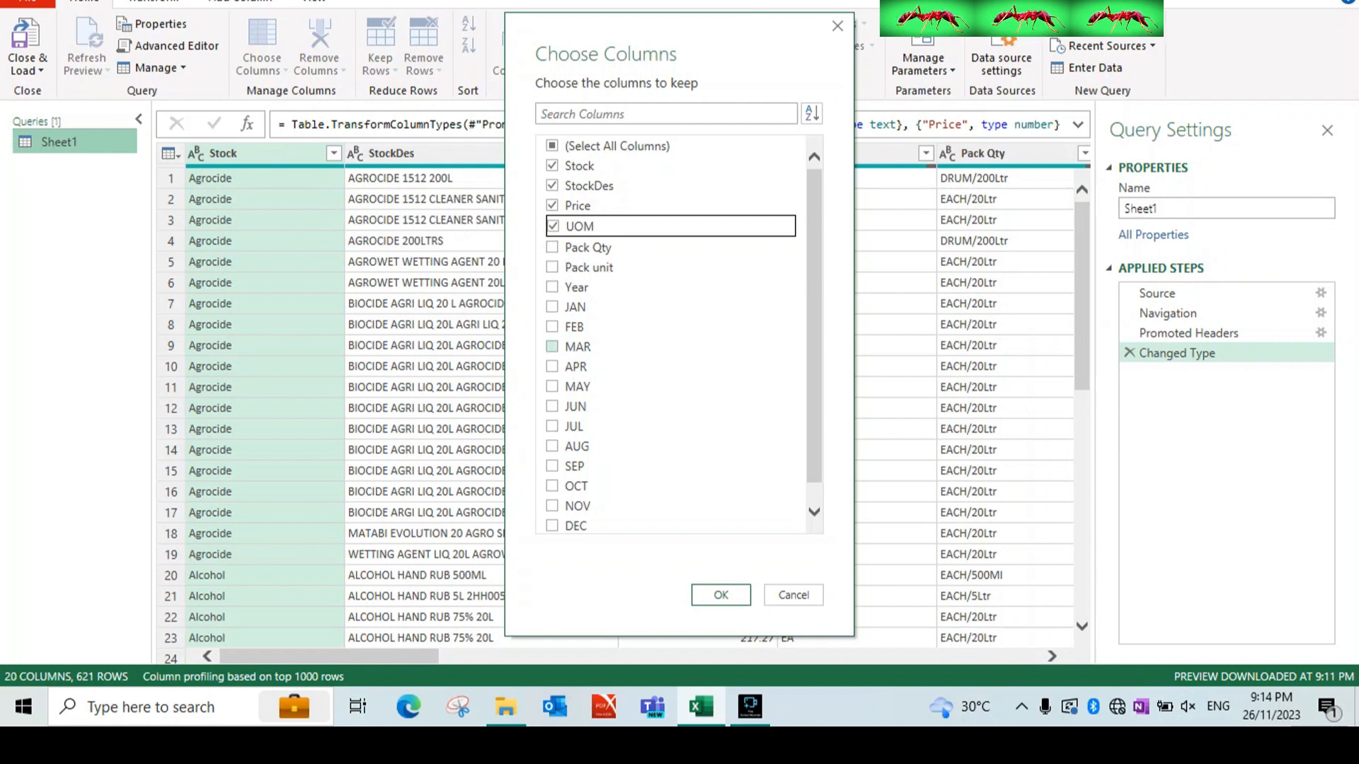
click(552, 346)
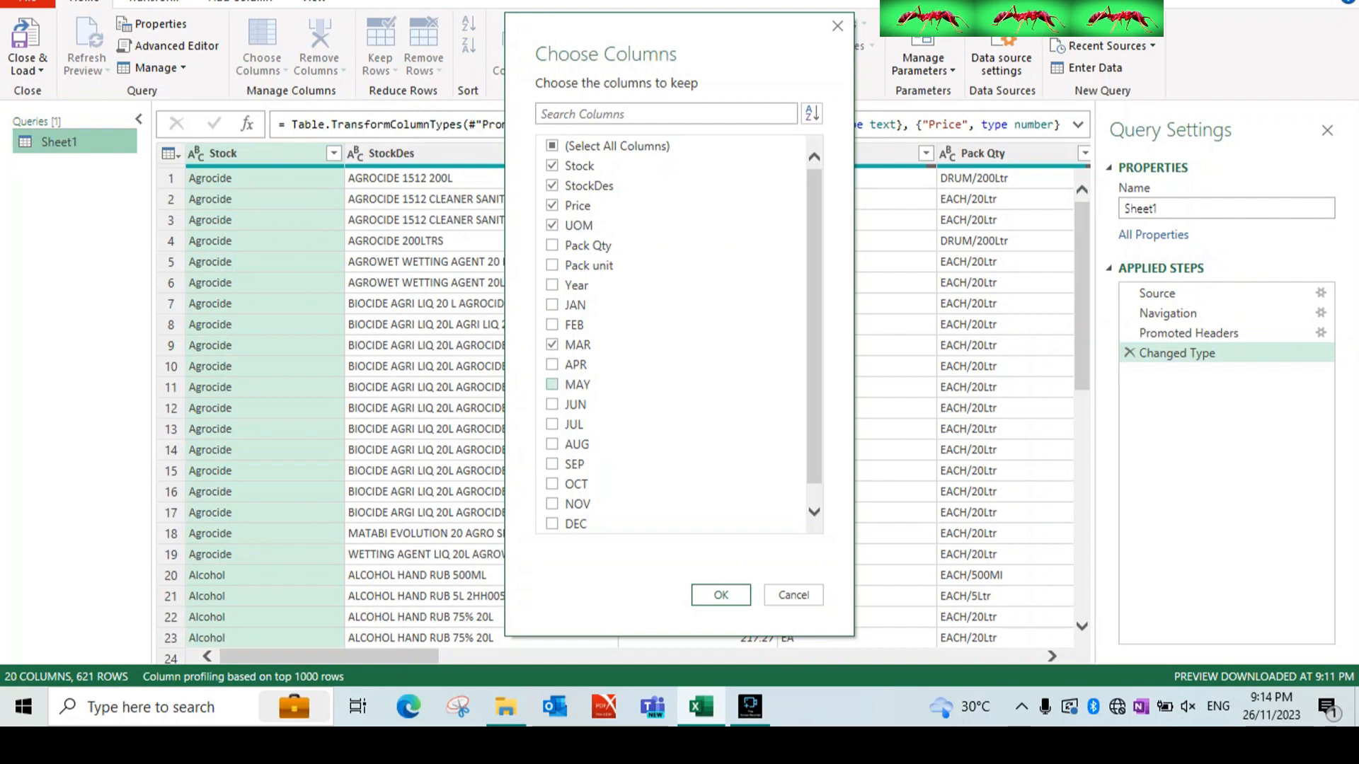
click(552, 385)
click(553, 445)
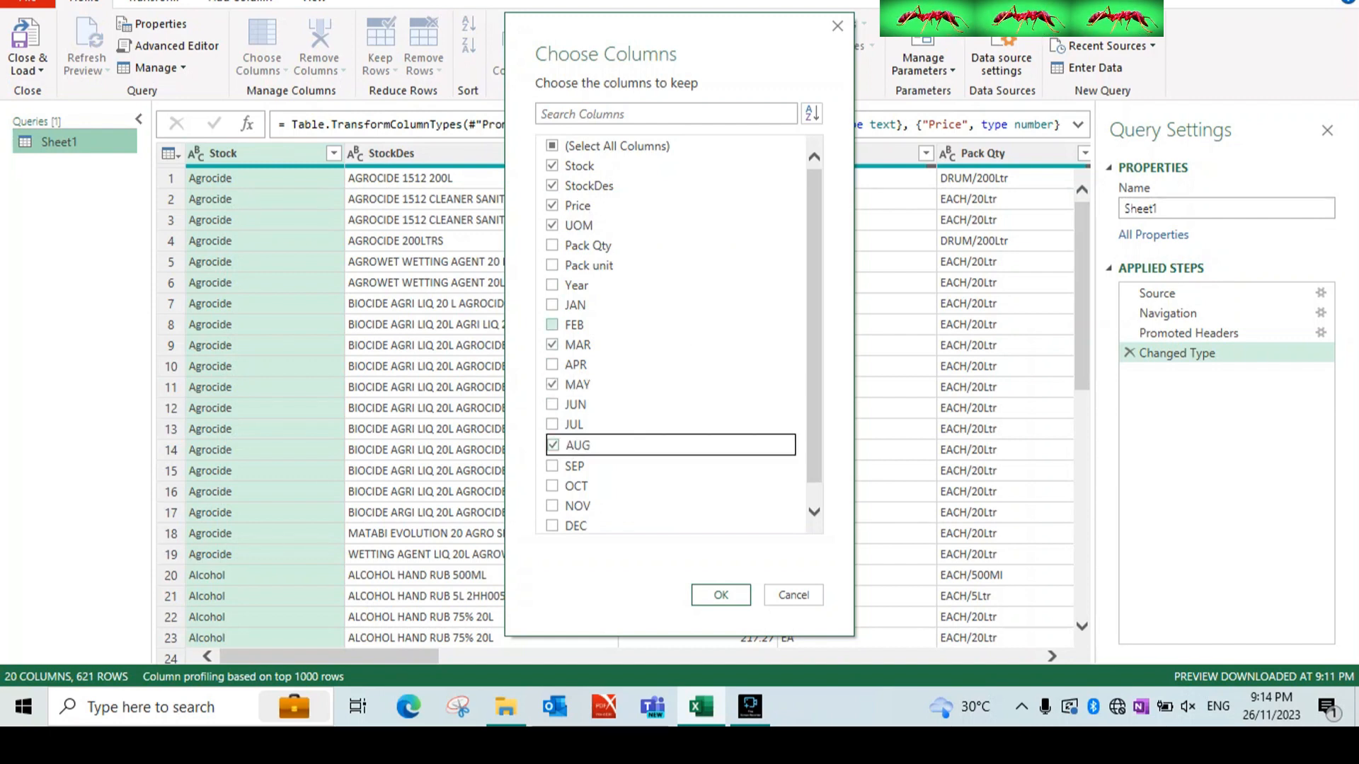
click(719, 594)
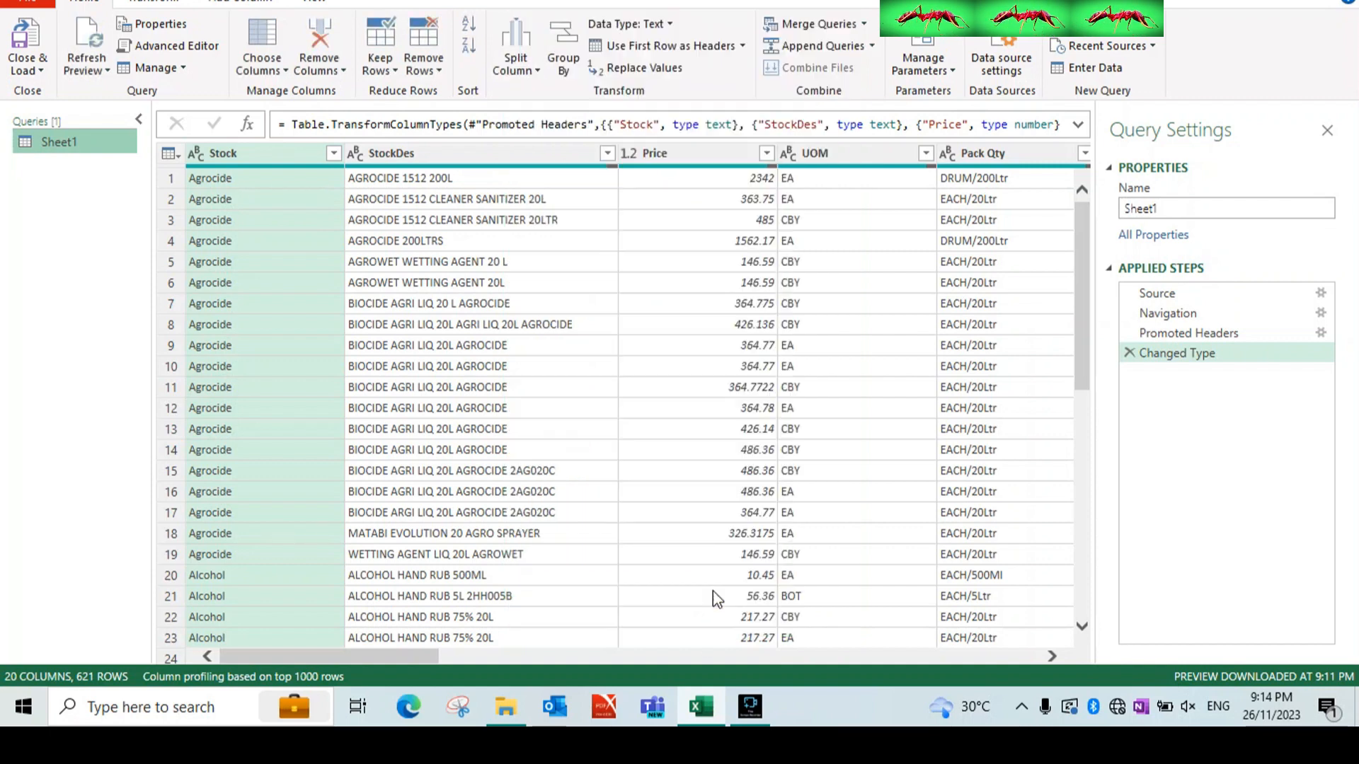
drag(726, 654, 892, 635)
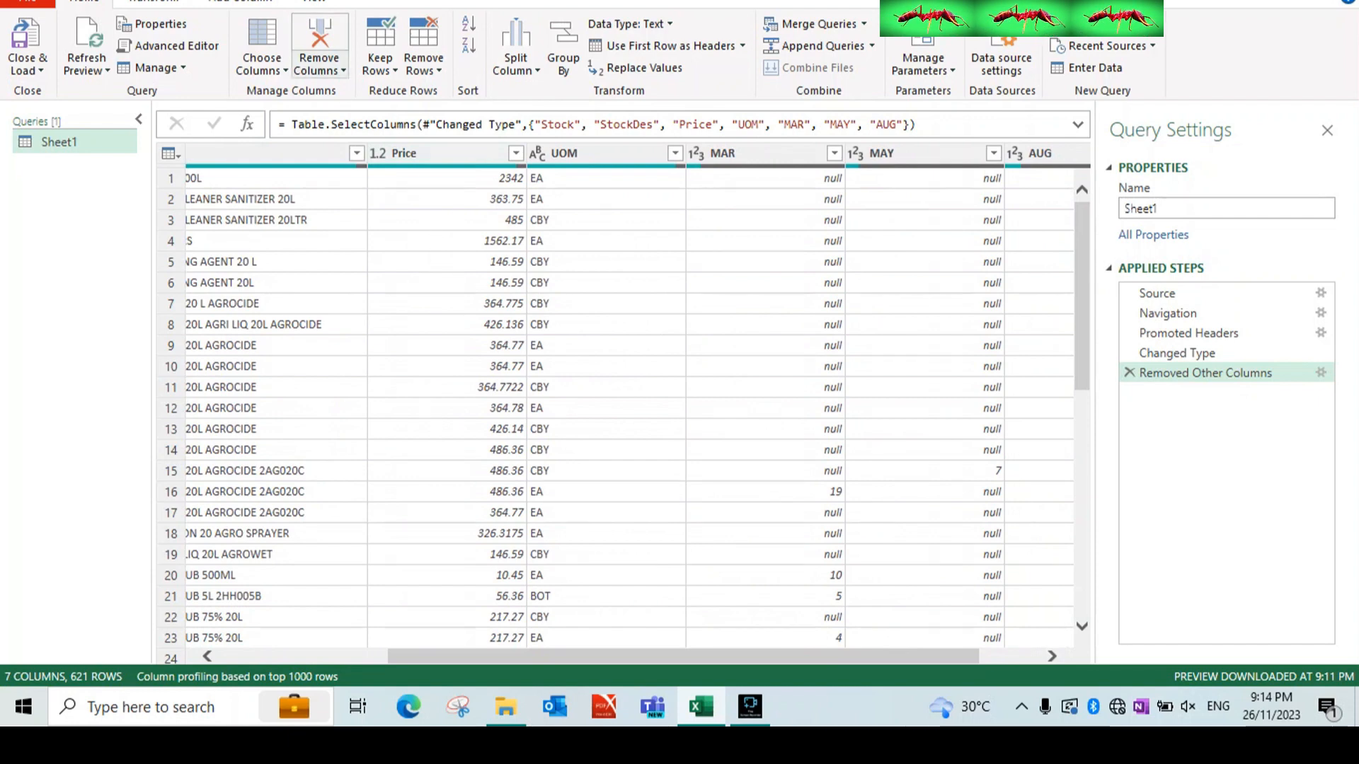
Delete the Removed Other Columns entry from the query's applied steps
click(262, 65)
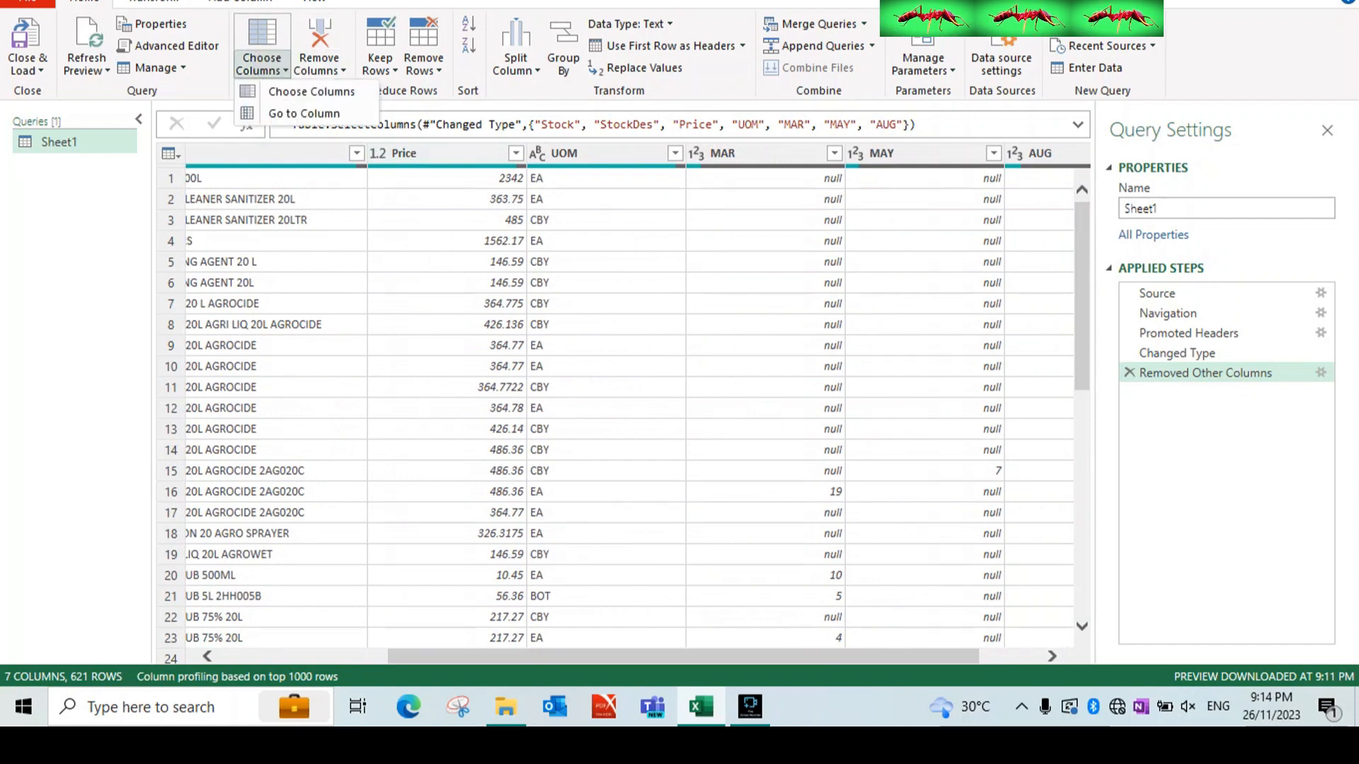
click(322, 68)
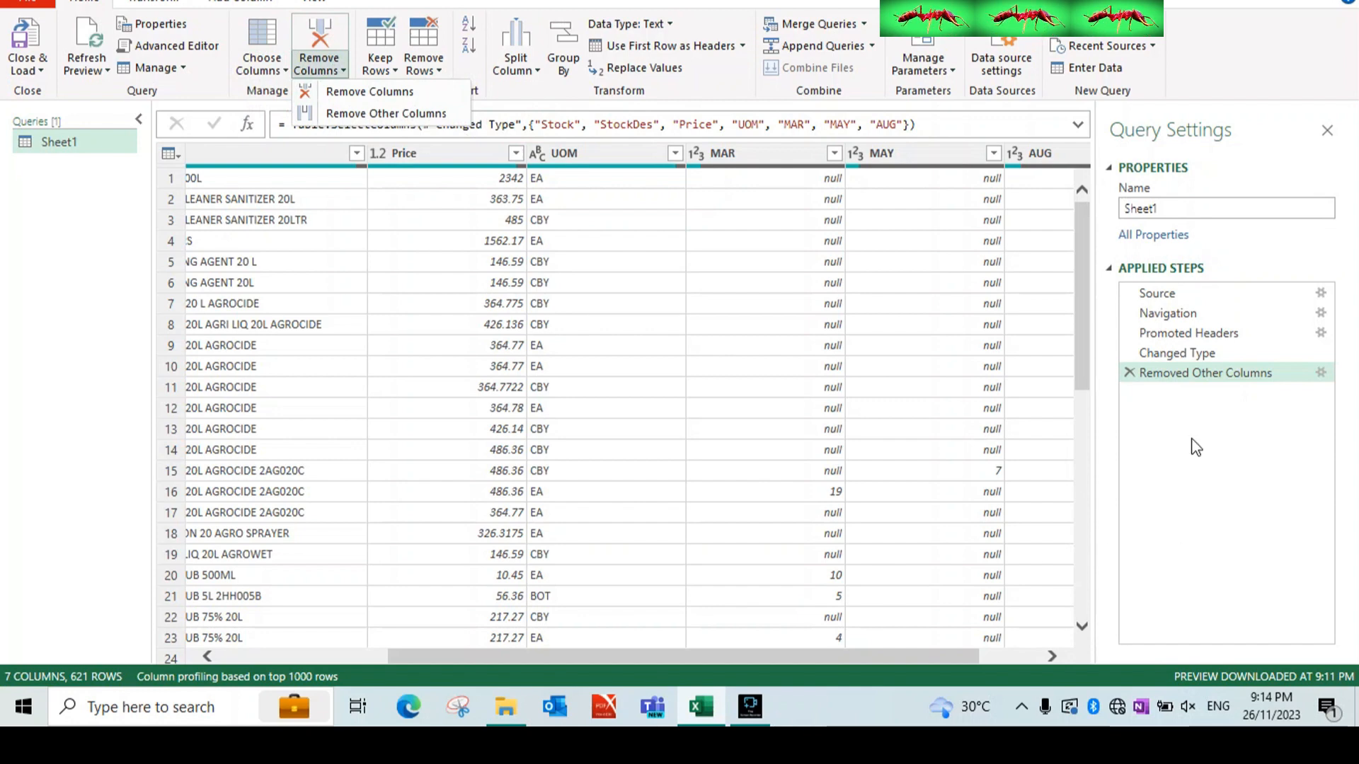
click(1128, 375)
click(1128, 375)
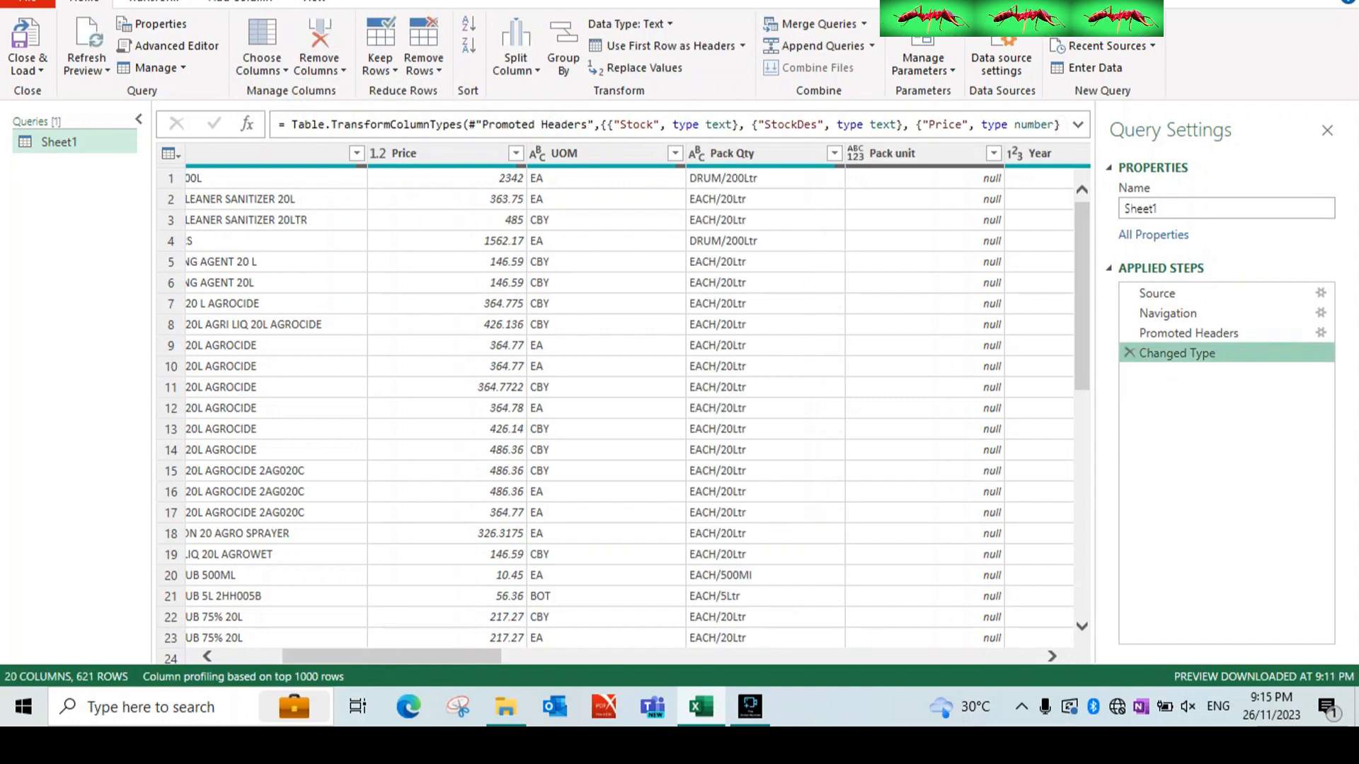
Remove the Stock column from the query
click(336, 70)
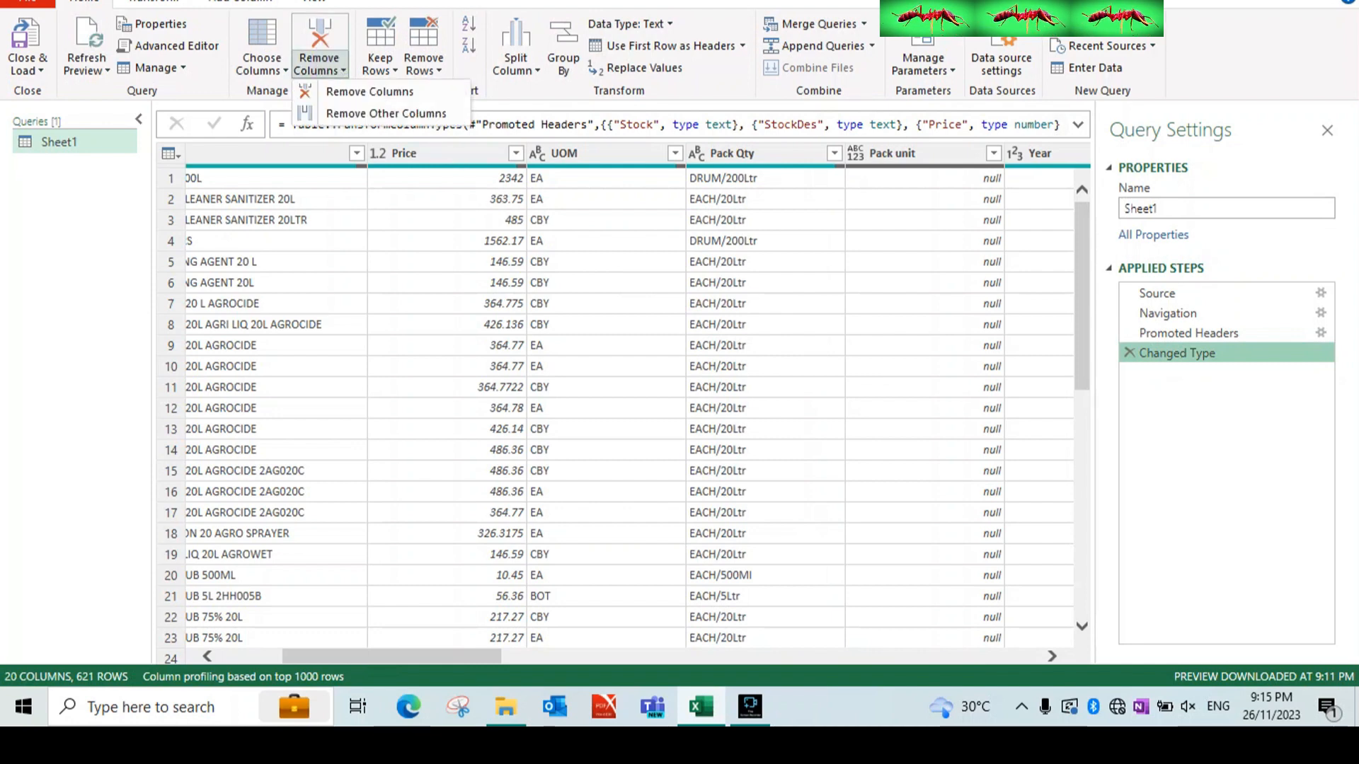
click(345, 92)
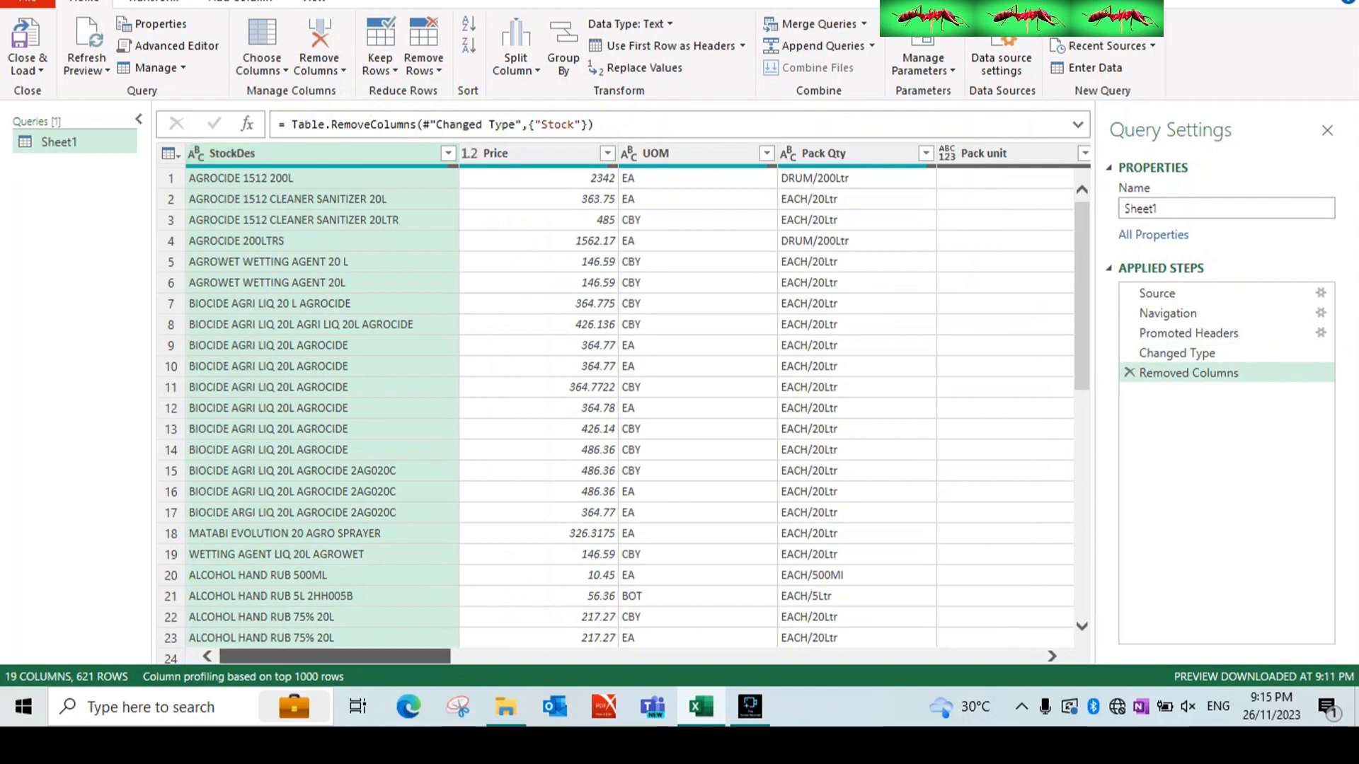
mouse_move(424, 659)
mouse_down()
mouse_move(521, 671)
mouse_move(412, 654)
mouse_up()
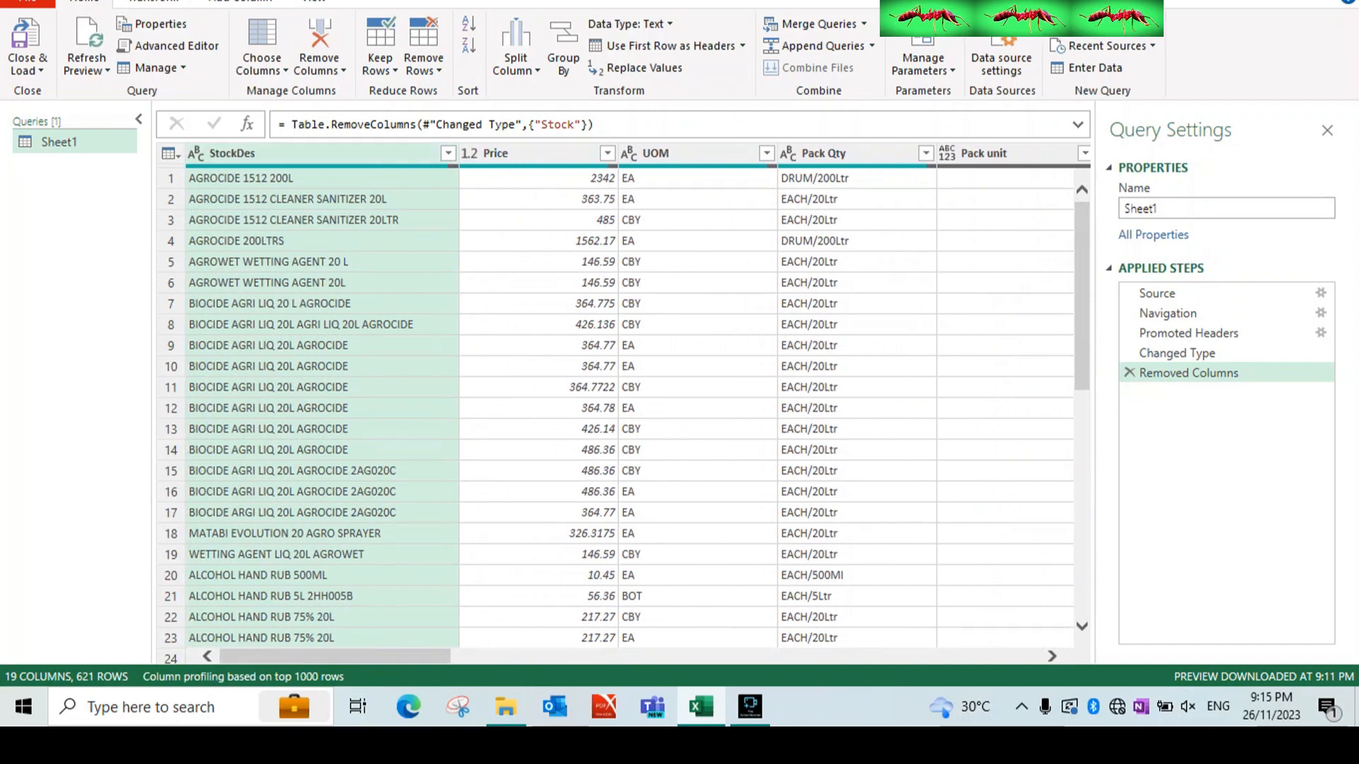
Remove the Year column from the query
drag(440, 657, 540, 657)
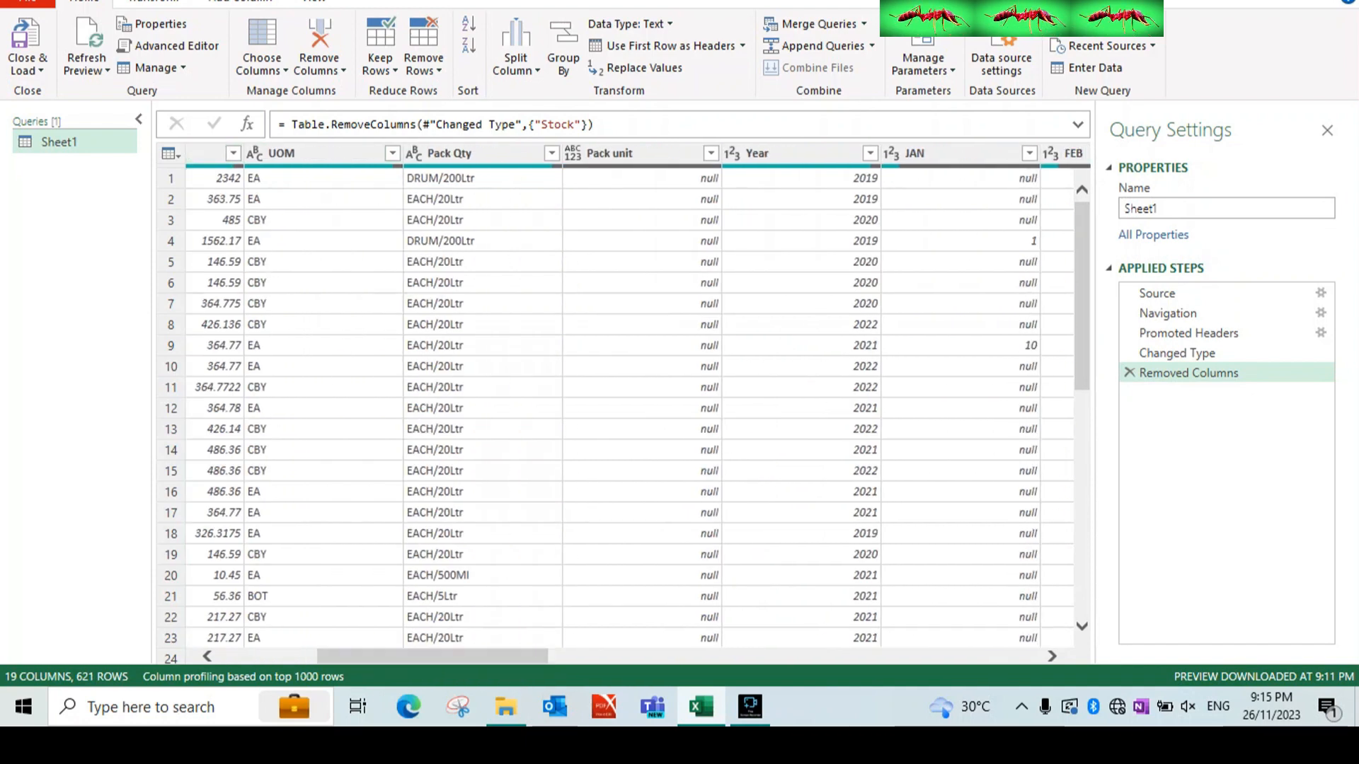
click(638, 149)
right_click(640, 152)
click(620, 158)
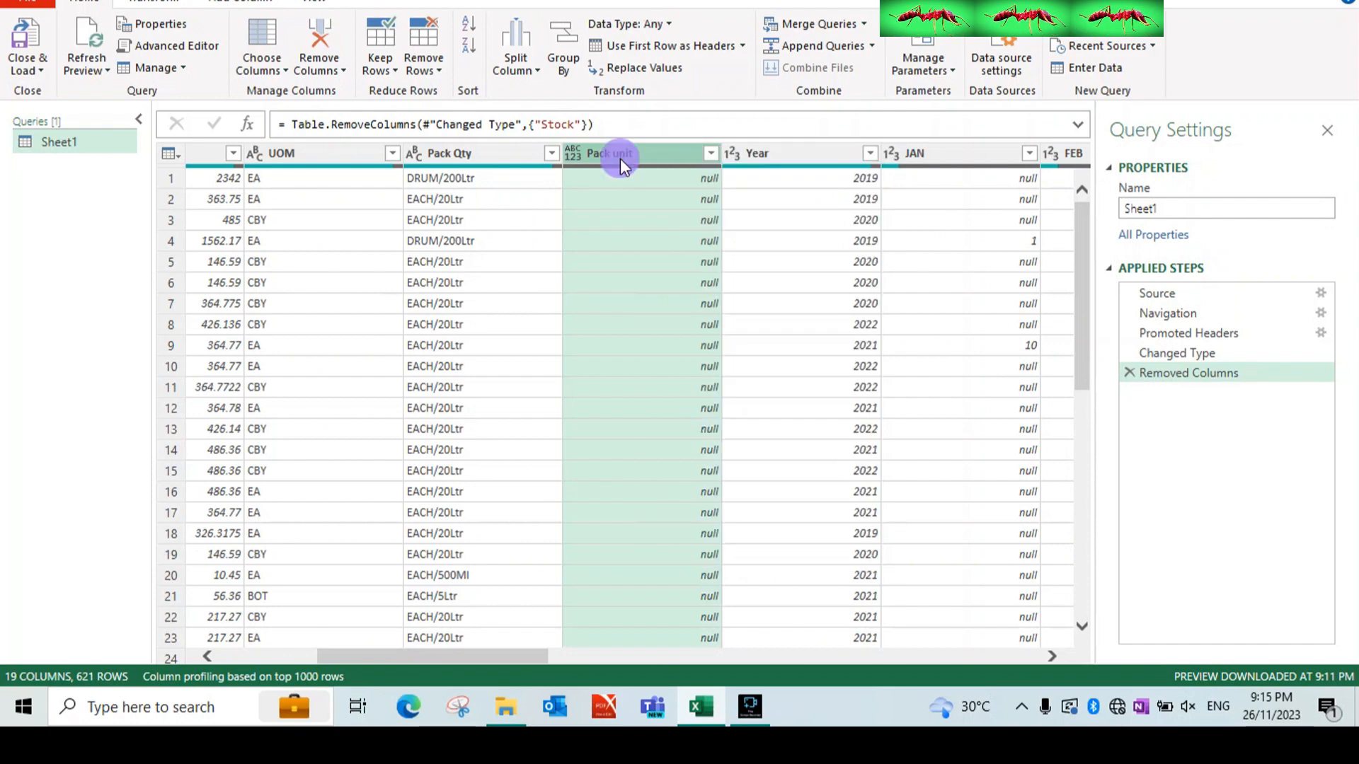
click(611, 177)
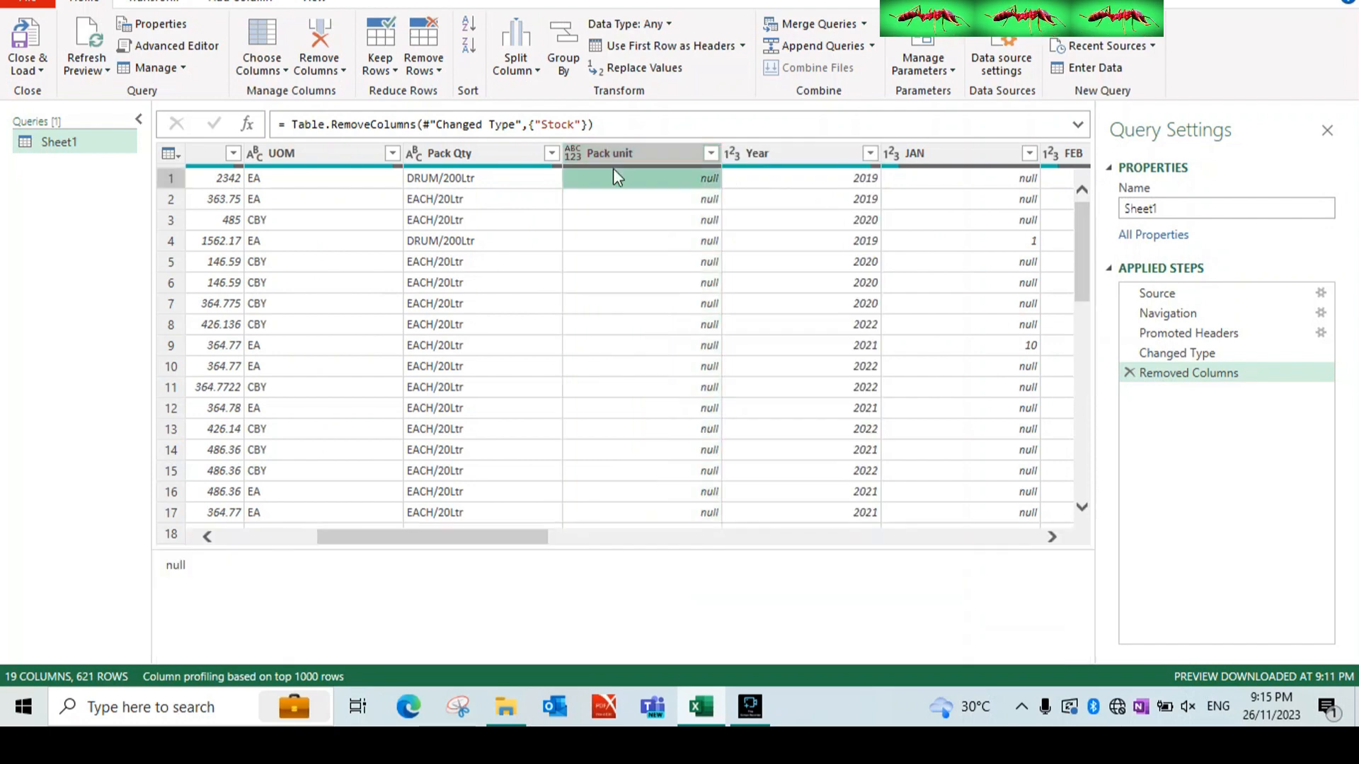
click(761, 154)
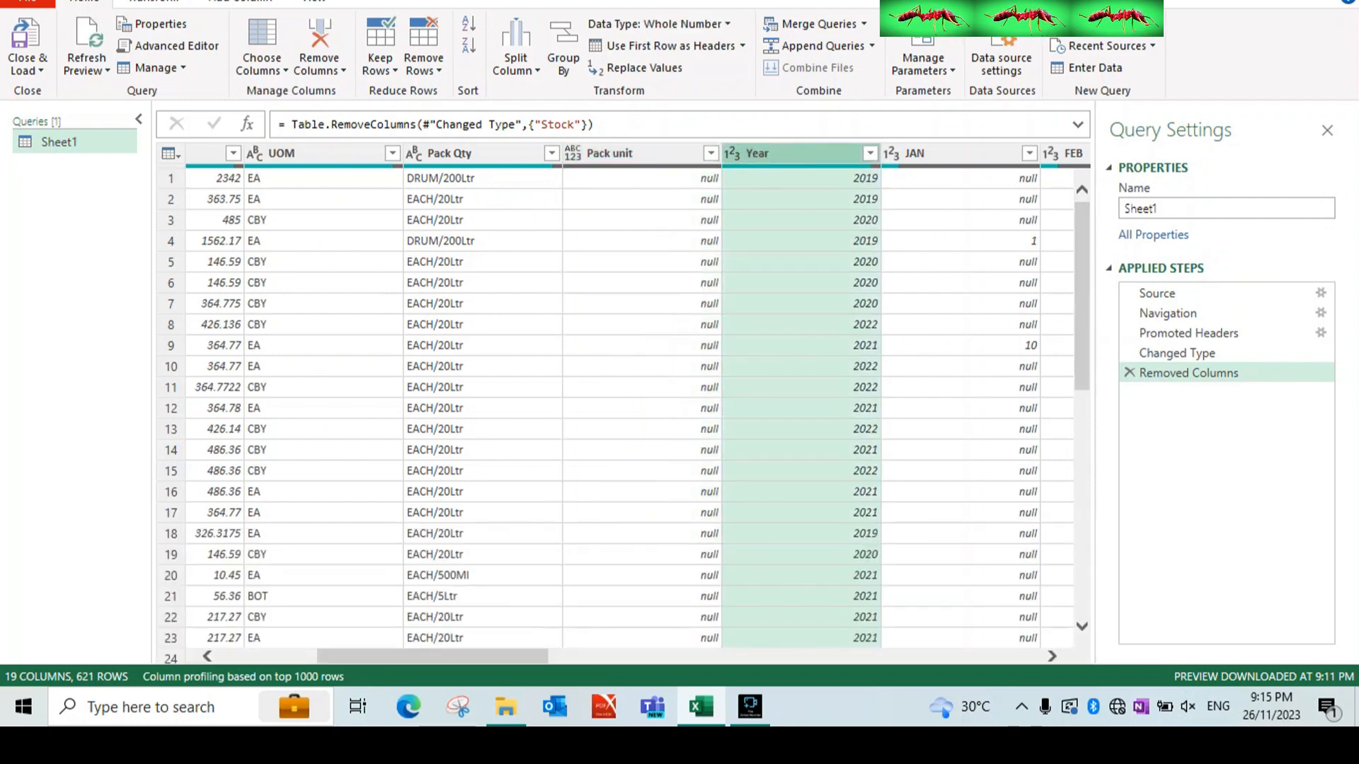
right_click(763, 157)
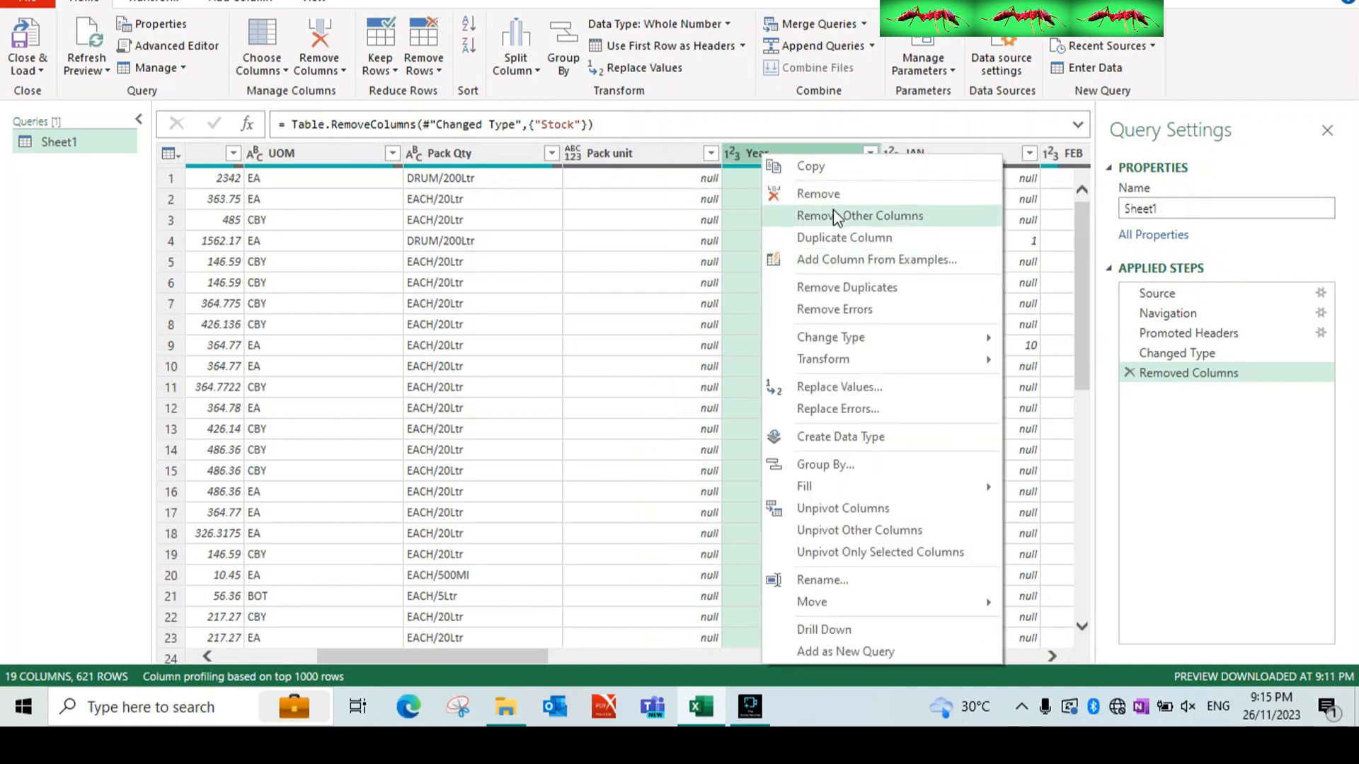
key(Escape)
key(Delete)
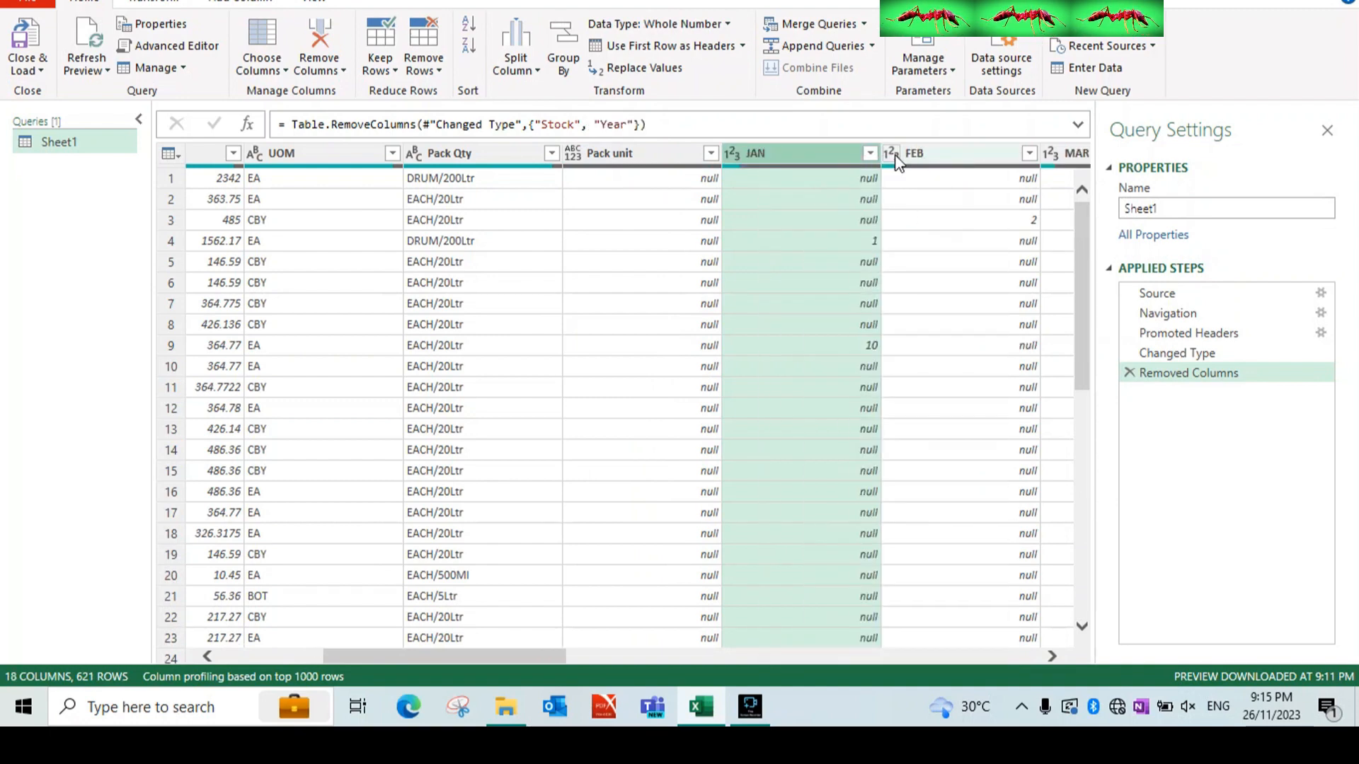
Remove the FEB and APR columns from the query
click(950, 157)
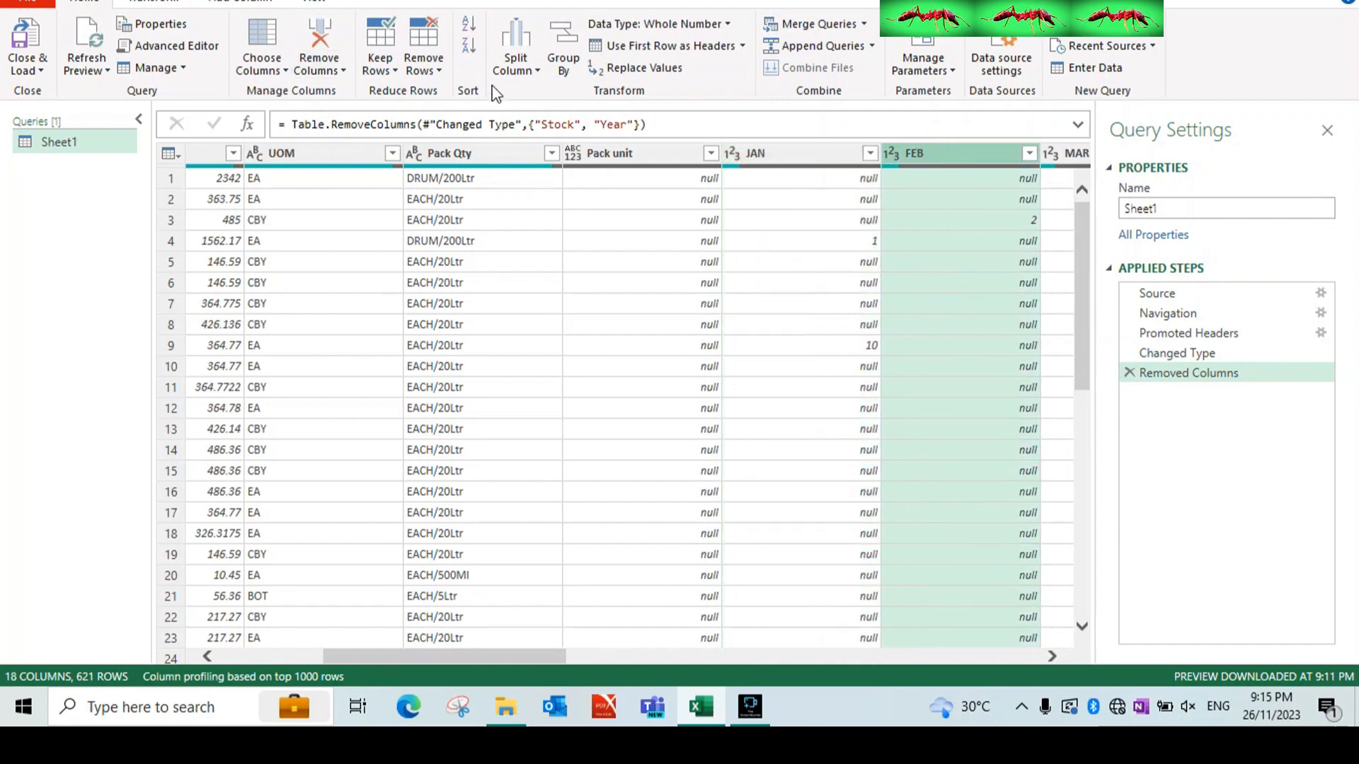
click(319, 67)
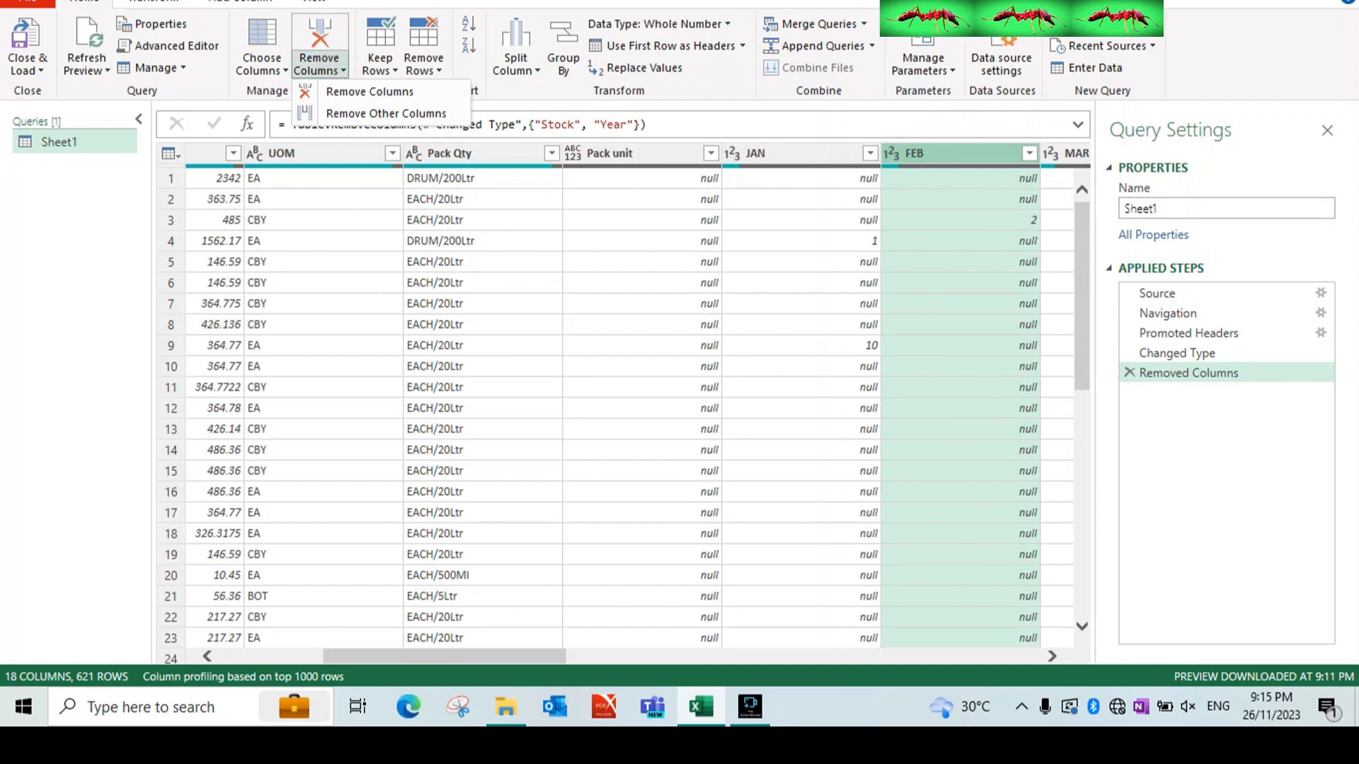
click(335, 91)
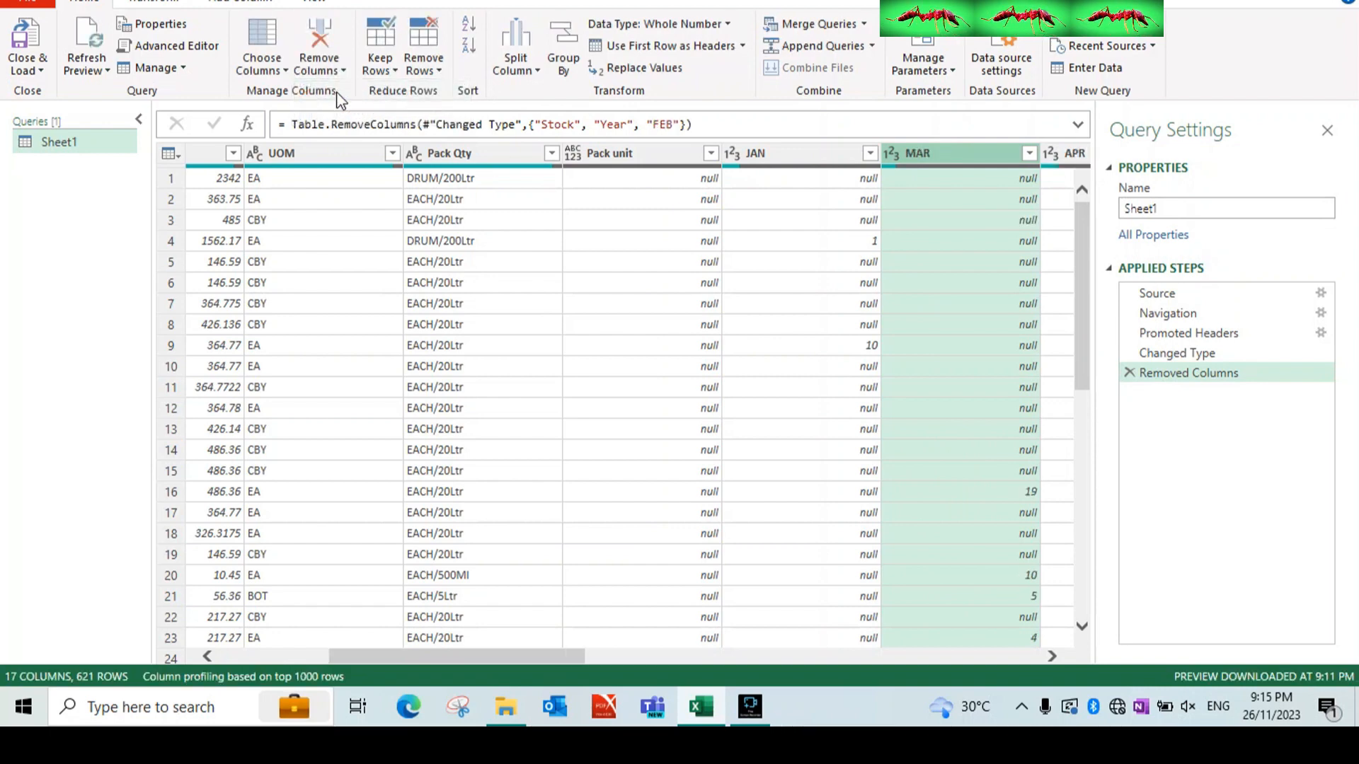
drag(499, 657, 565, 656)
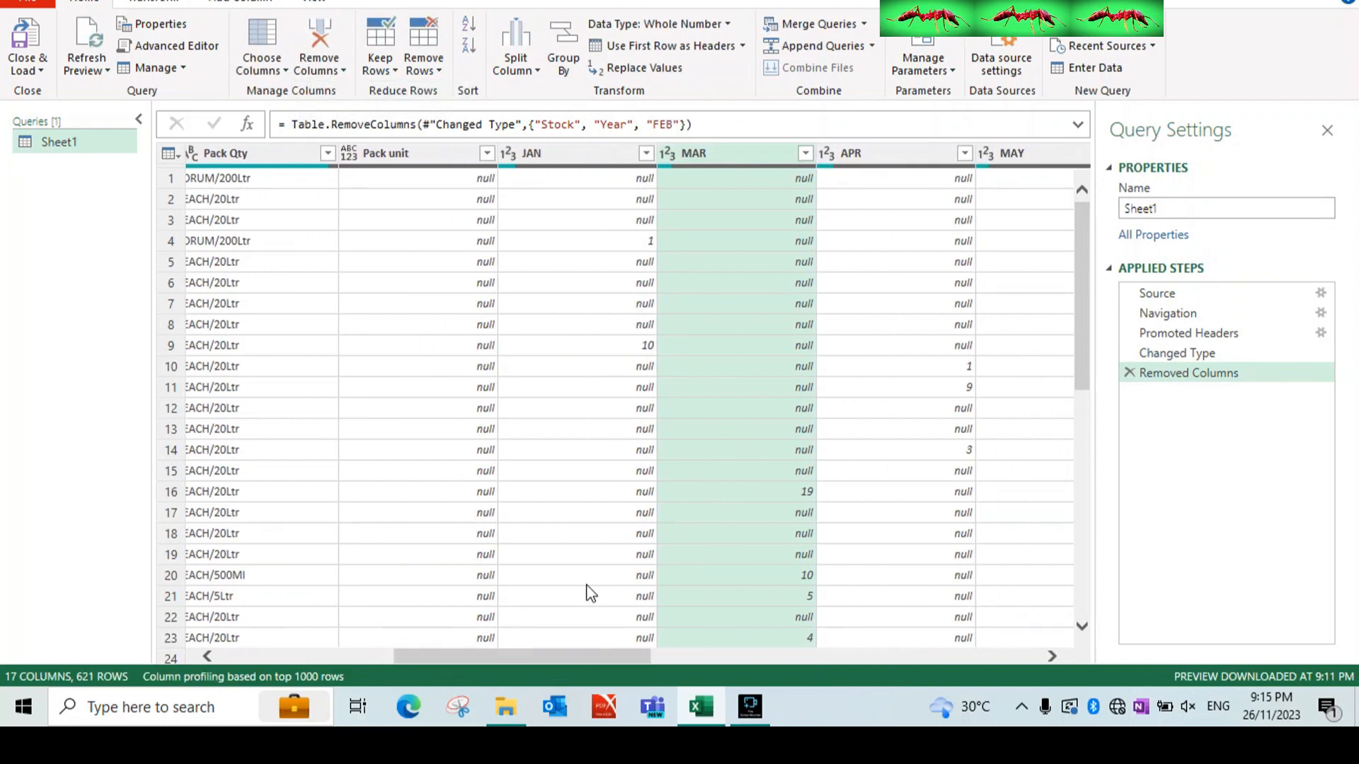
click(849, 156)
click(337, 69)
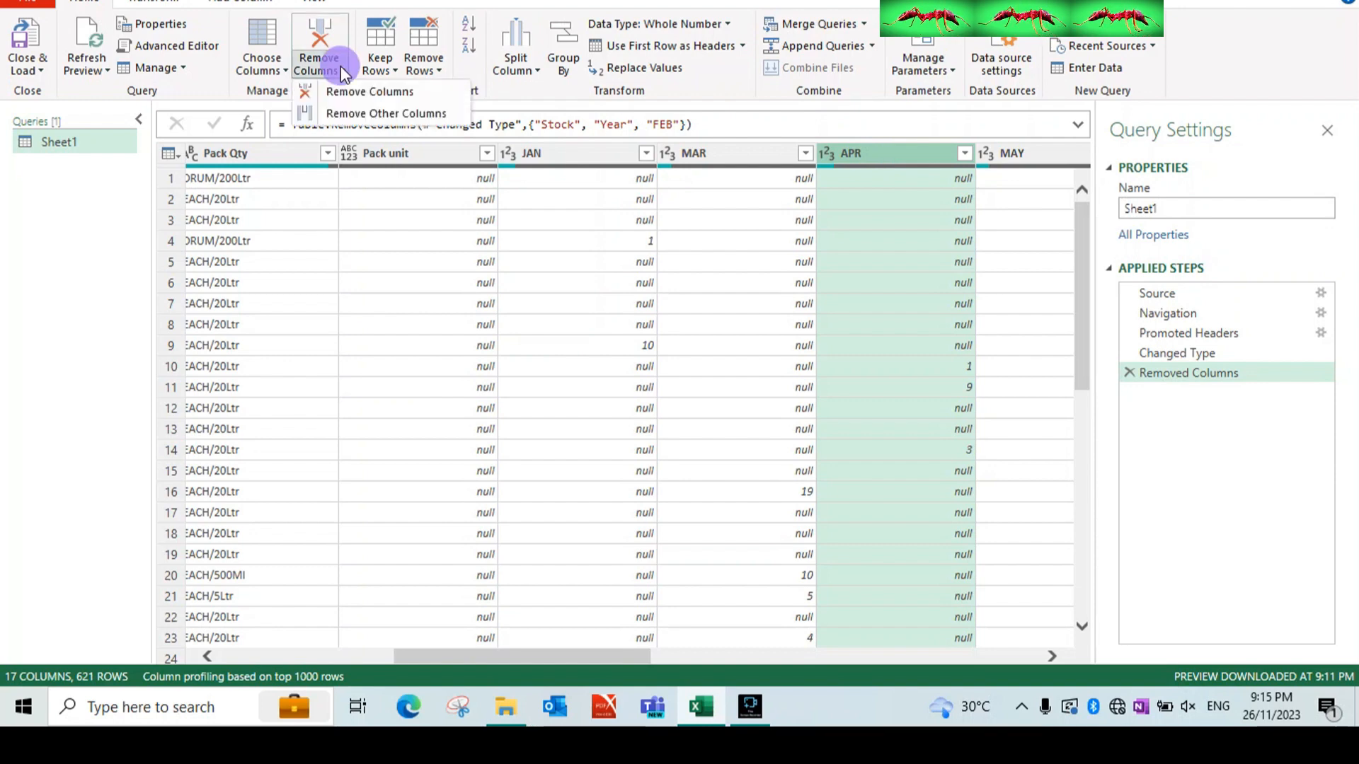
click(340, 91)
Remove the JUN column from the query
drag(672, 660, 738, 661)
click(848, 151)
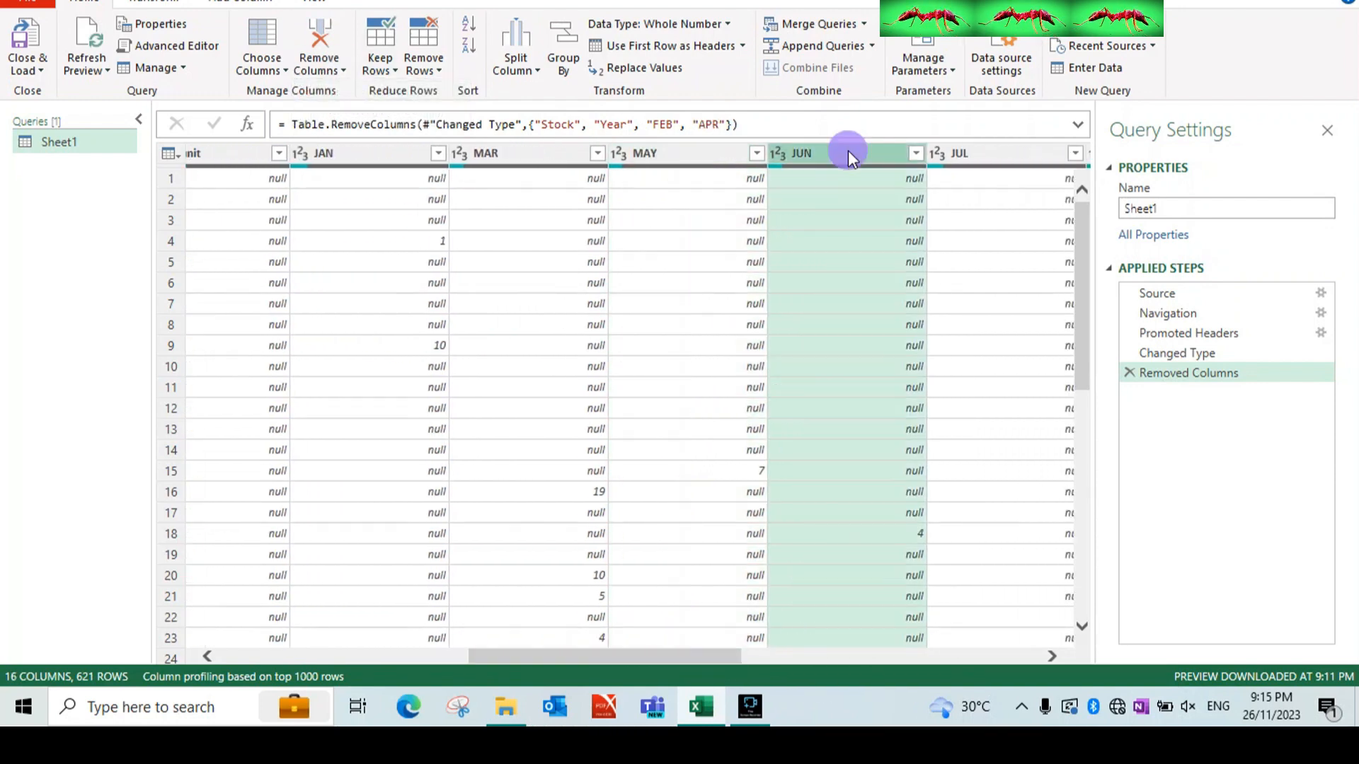
right_click(848, 150)
click(902, 191)
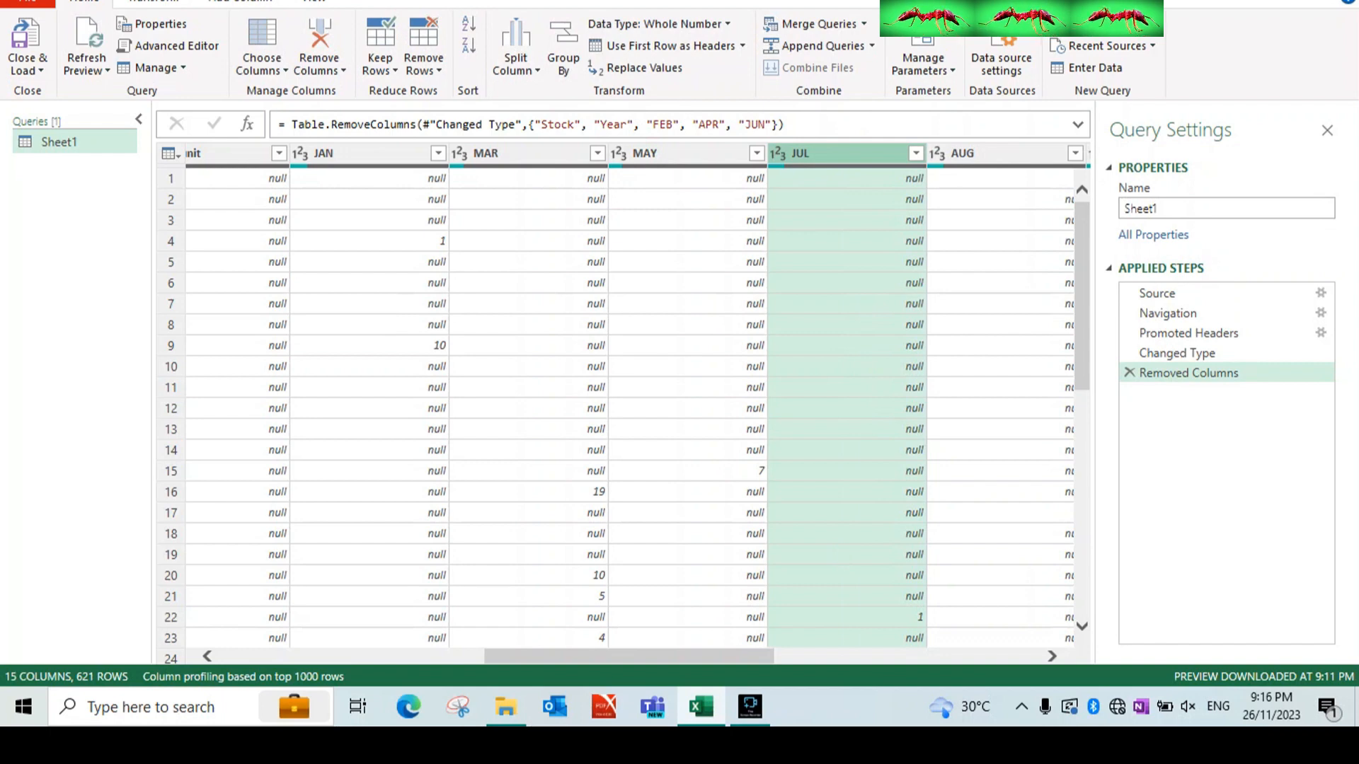
drag(736, 659, 448, 638)
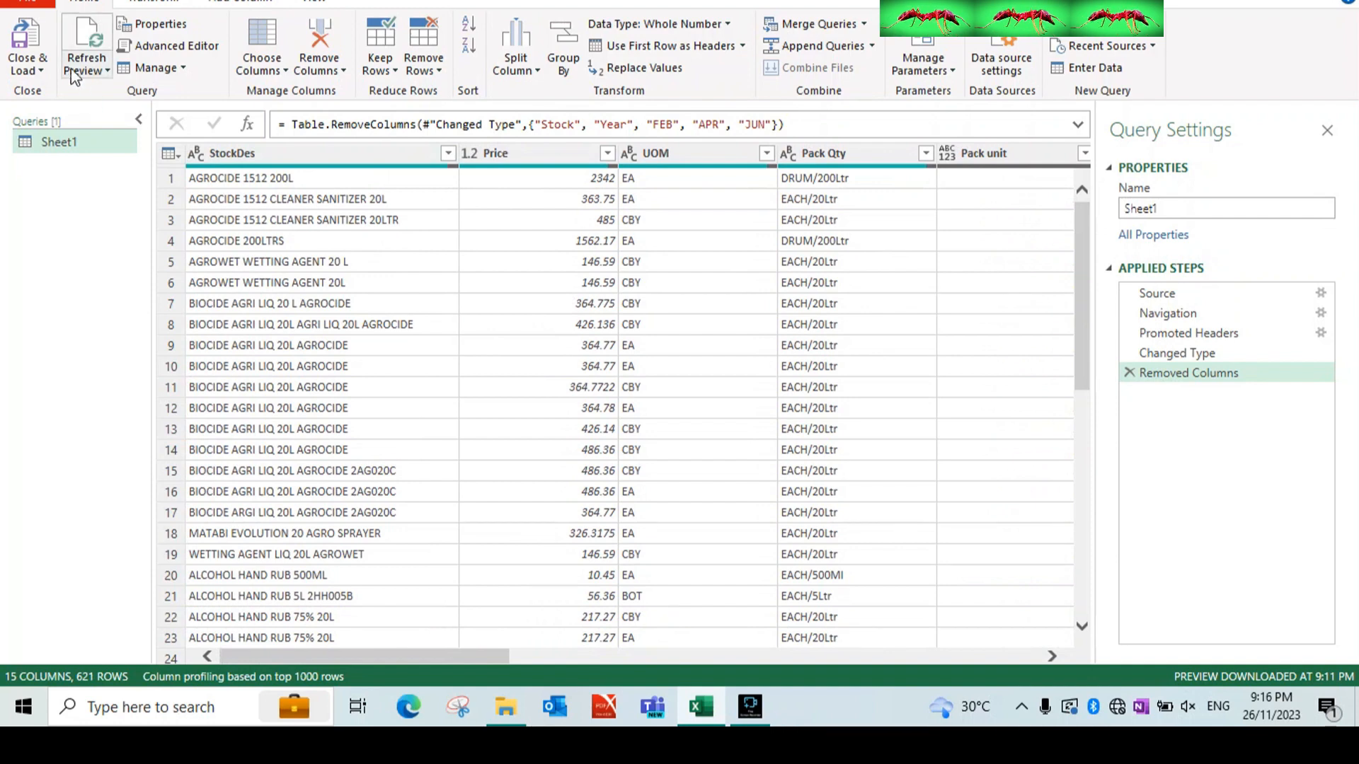
click(34, 69)
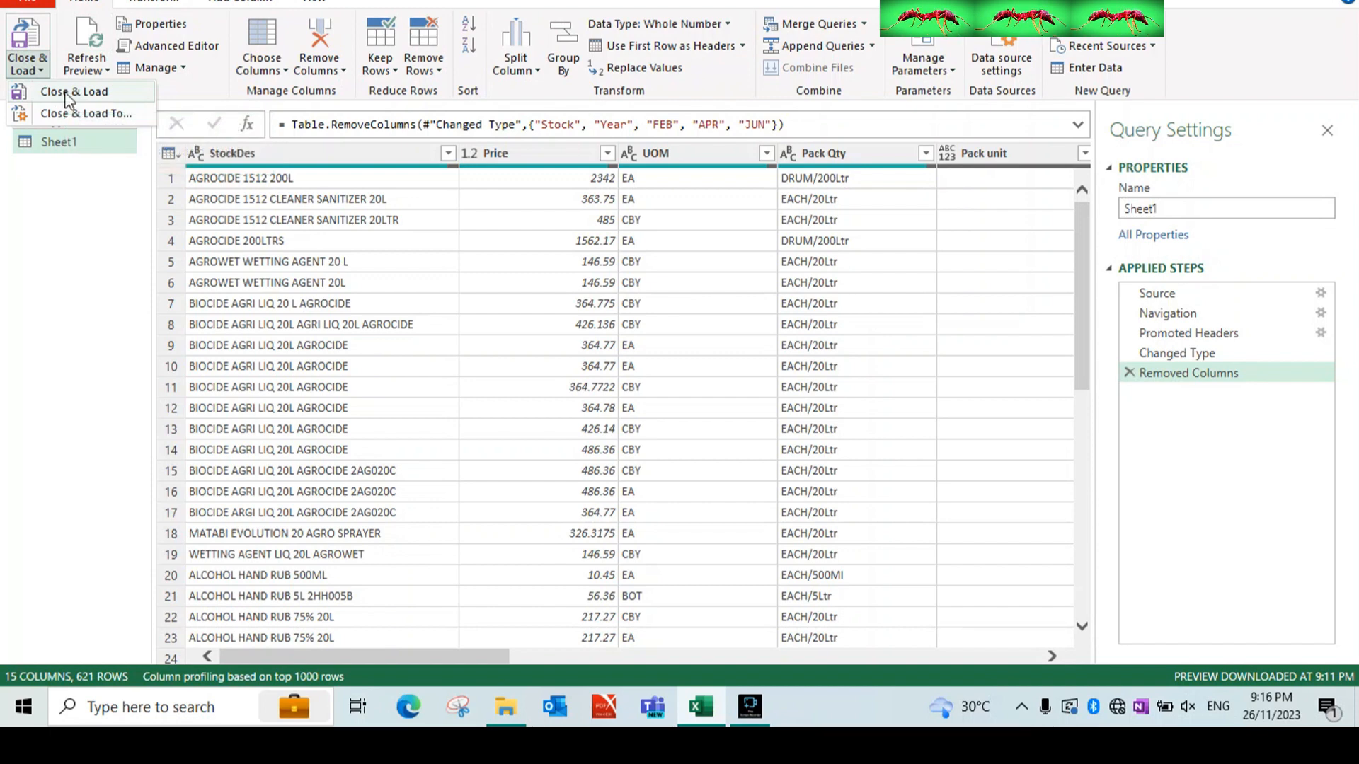
click(406, 324)
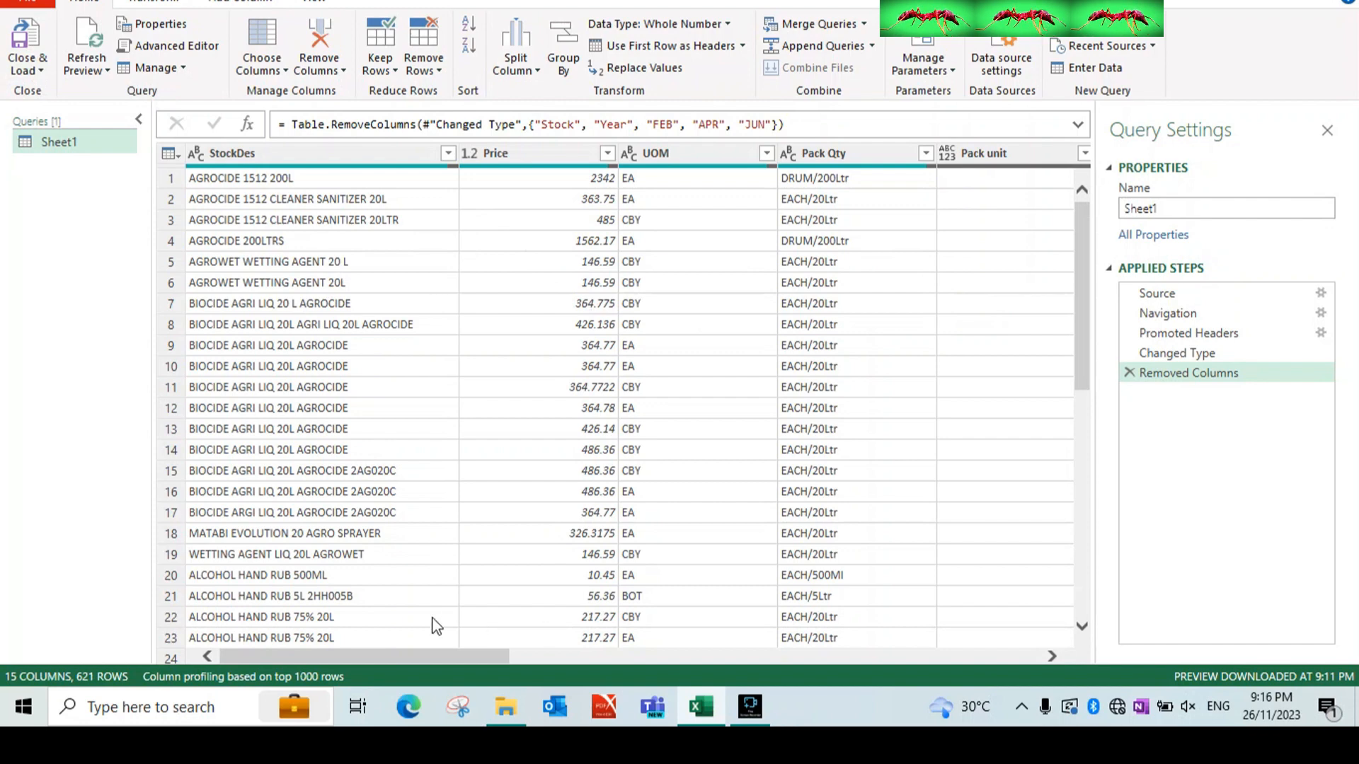
Remove all columns except StockDes from the query, and delete that applied step again
click(319, 67)
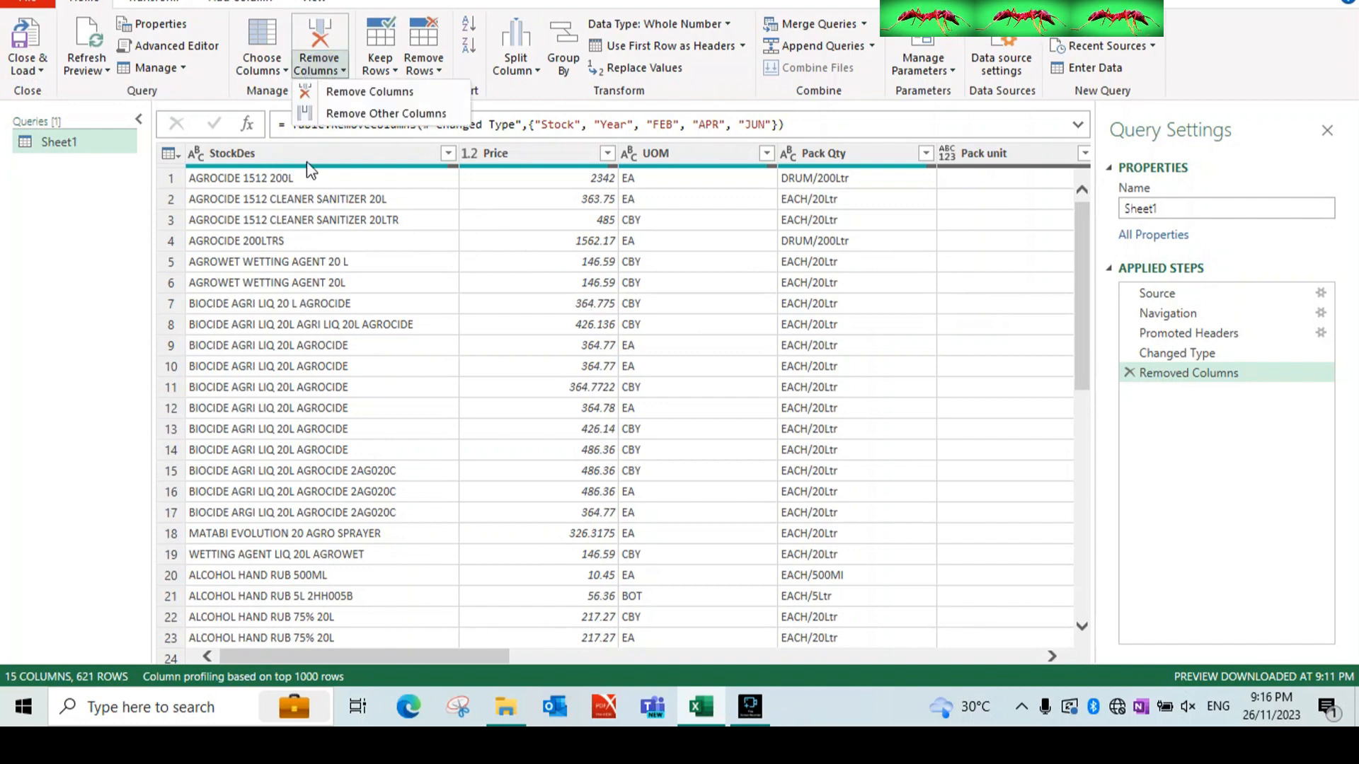
click(302, 148)
click(297, 157)
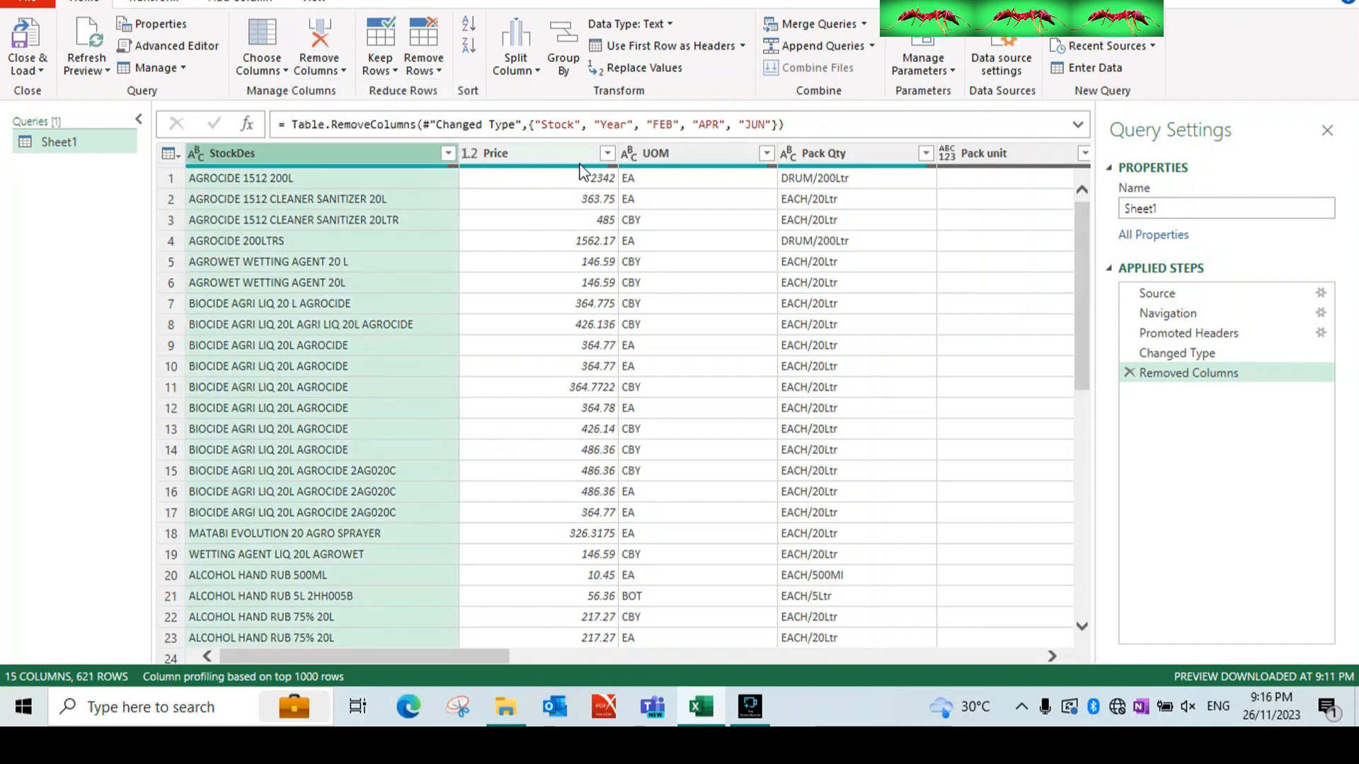
click(522, 155)
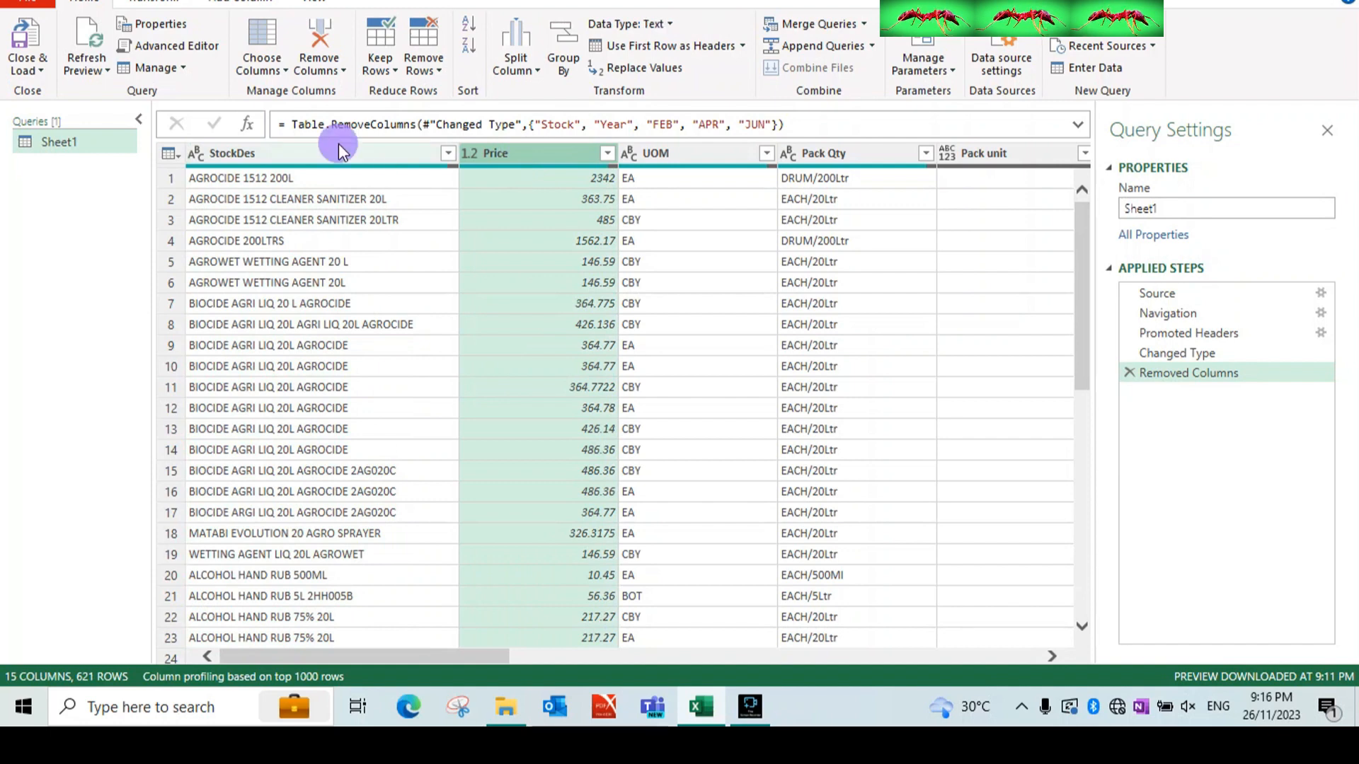
click(340, 151)
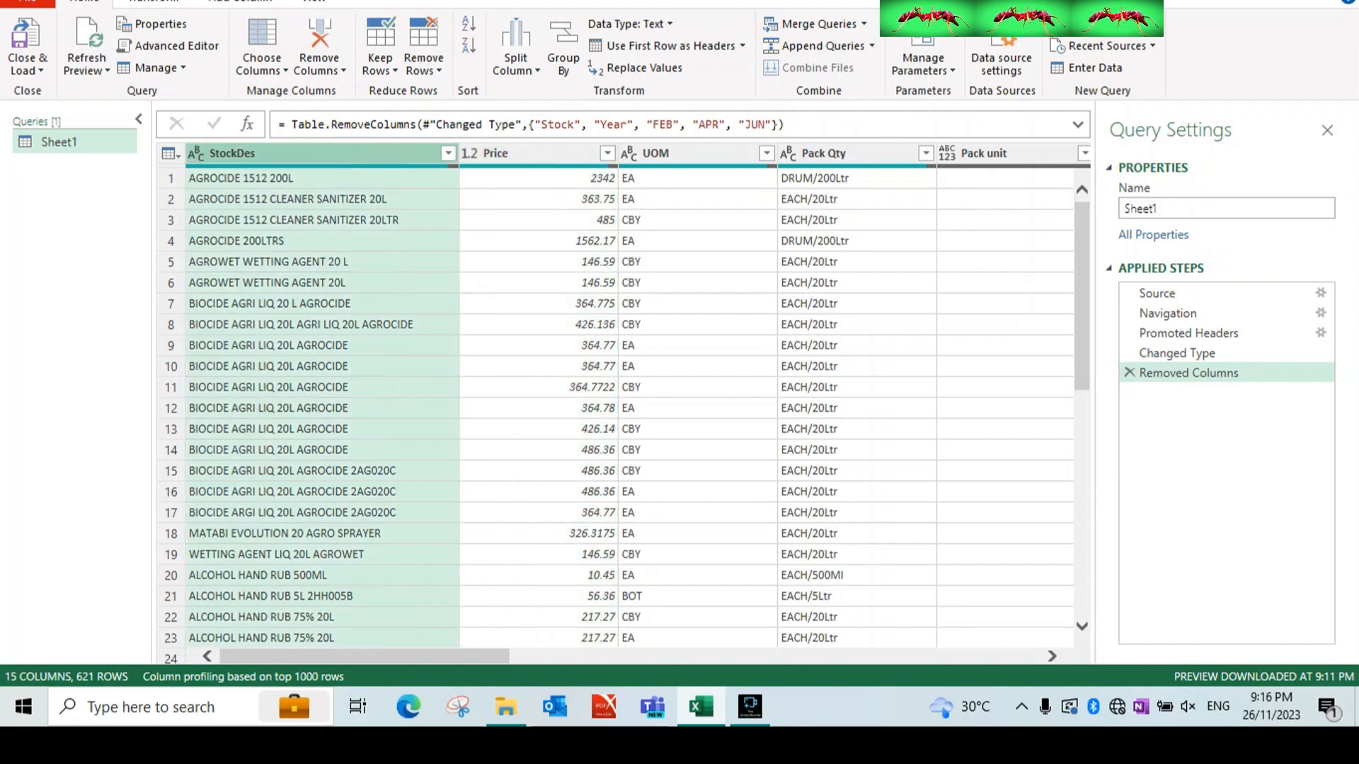
click(340, 71)
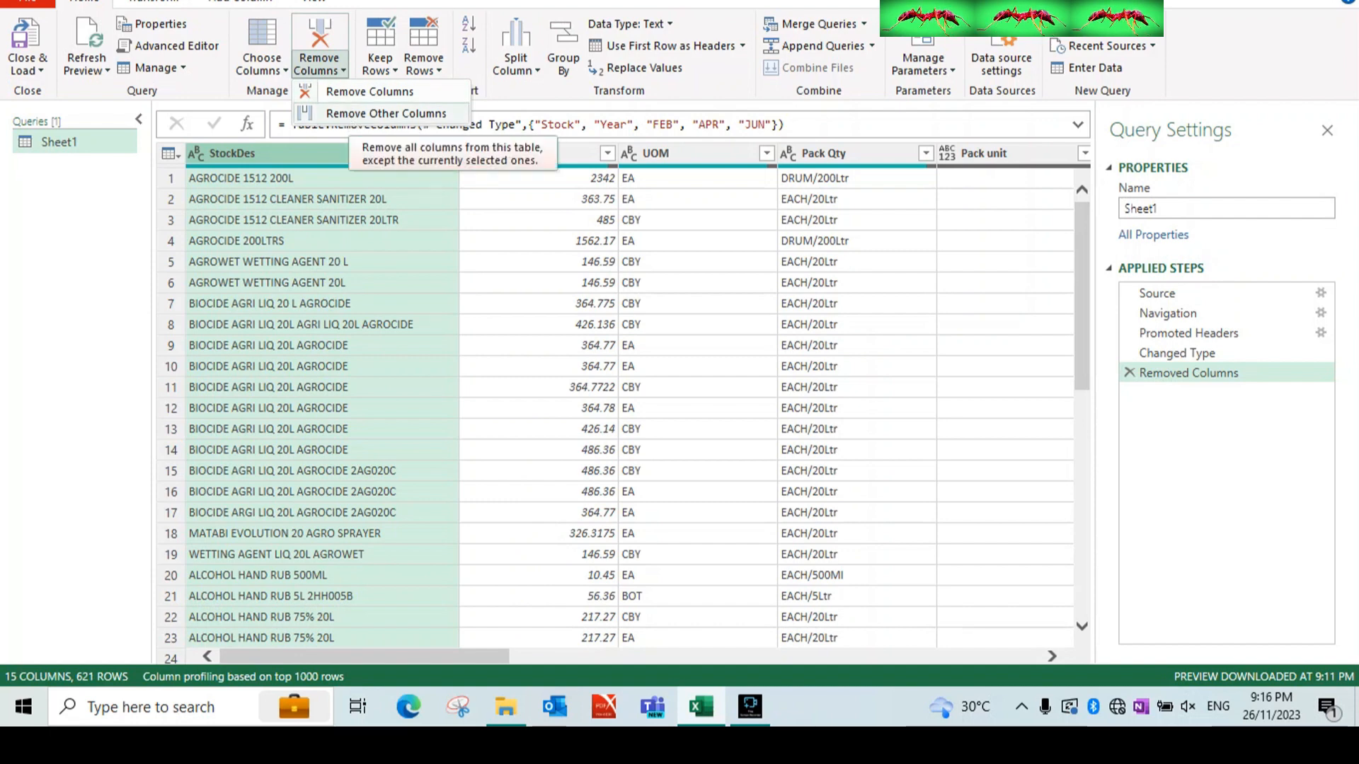
click(350, 113)
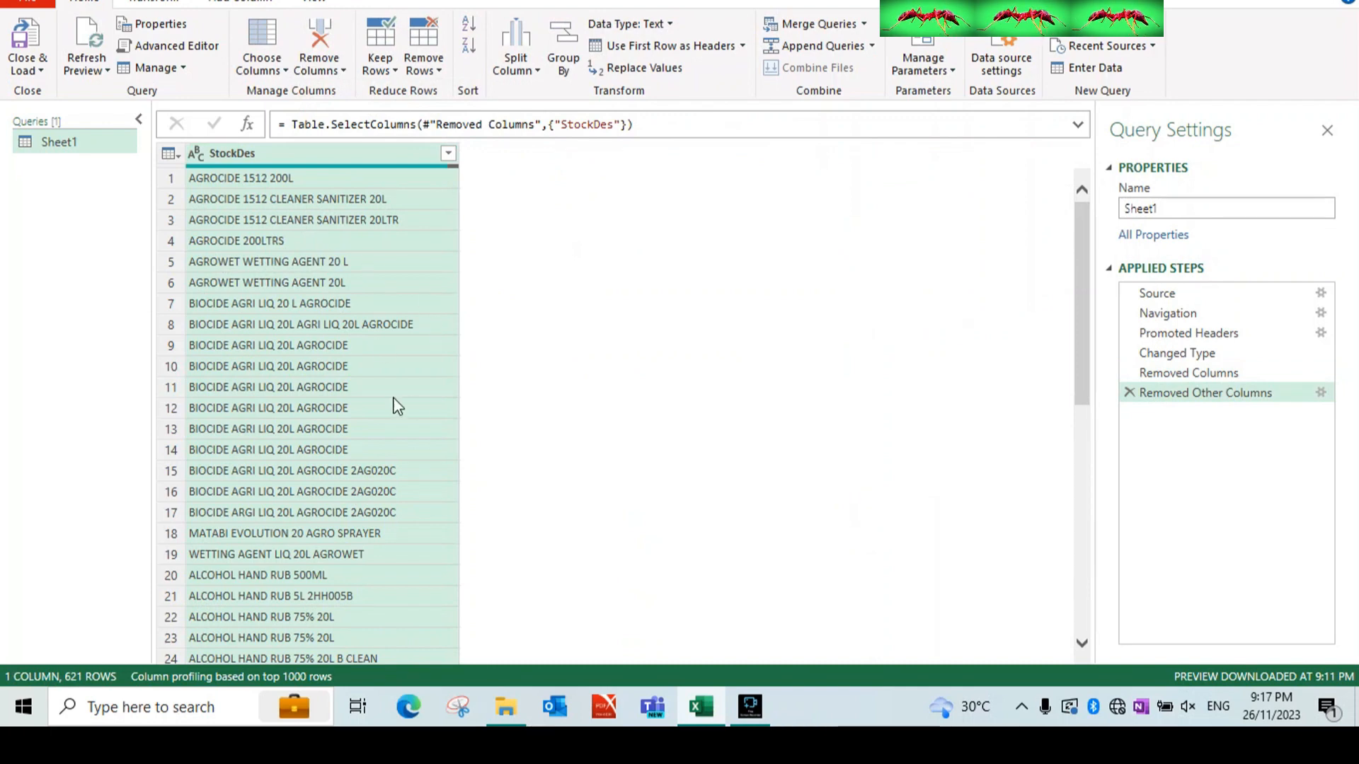
click(1129, 393)
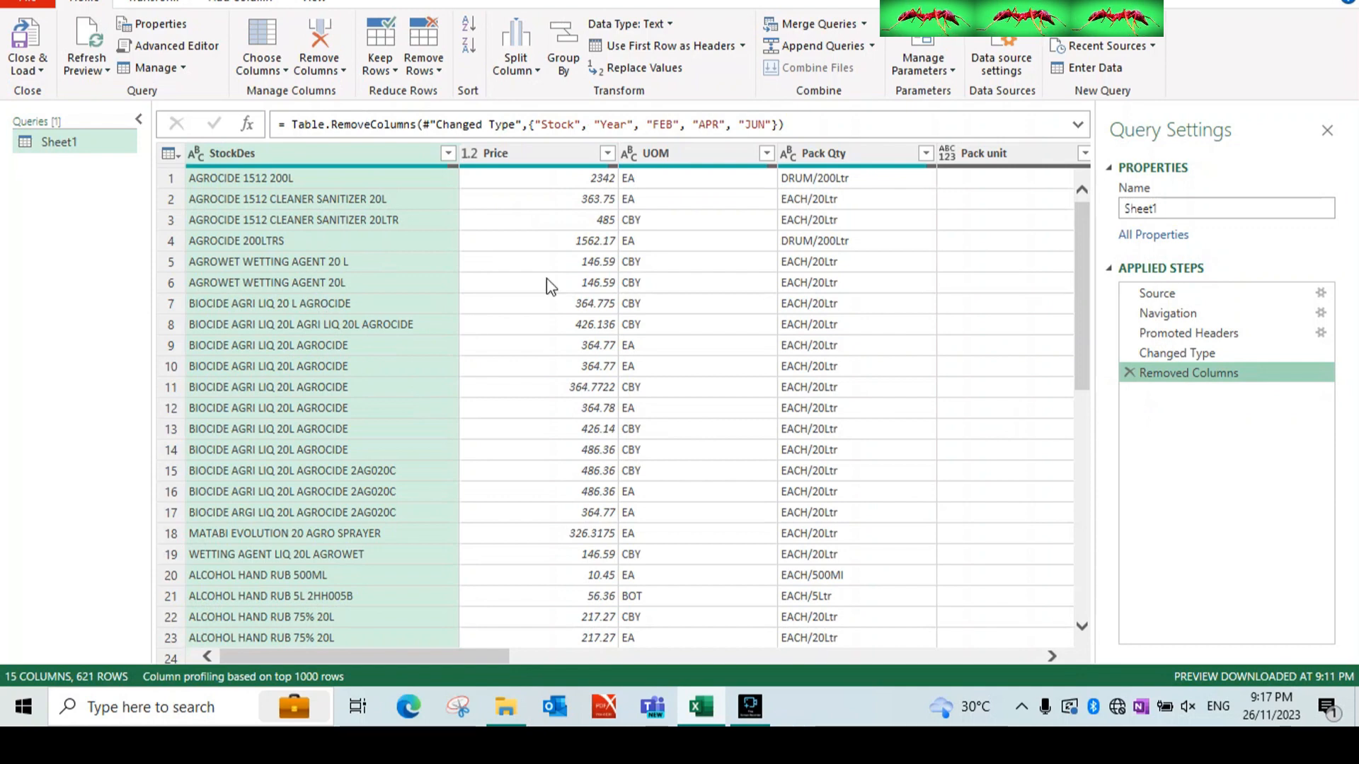
Expand the formula bar and examine the column list in the Removed Columns step's formula
drag(487, 658, 667, 658)
click(1078, 125)
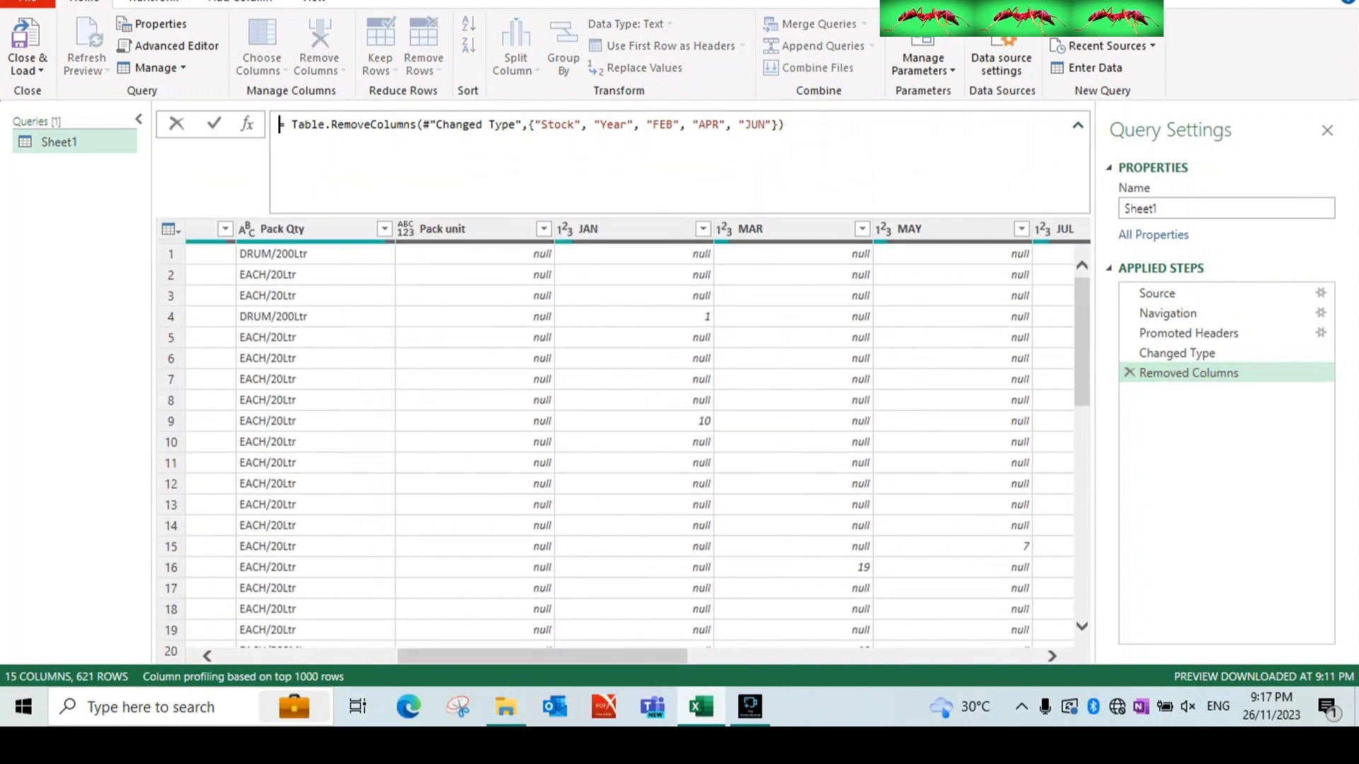
click(416, 124)
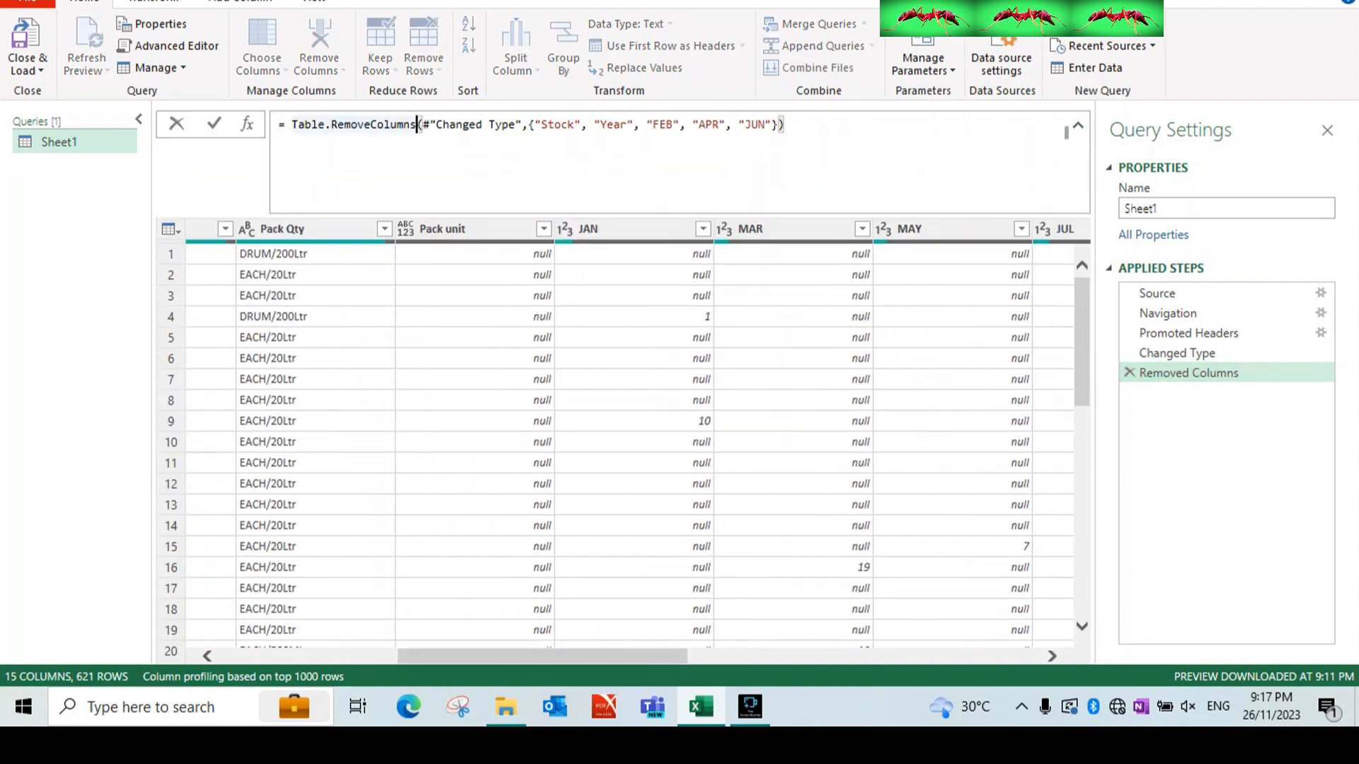
click(652, 125)
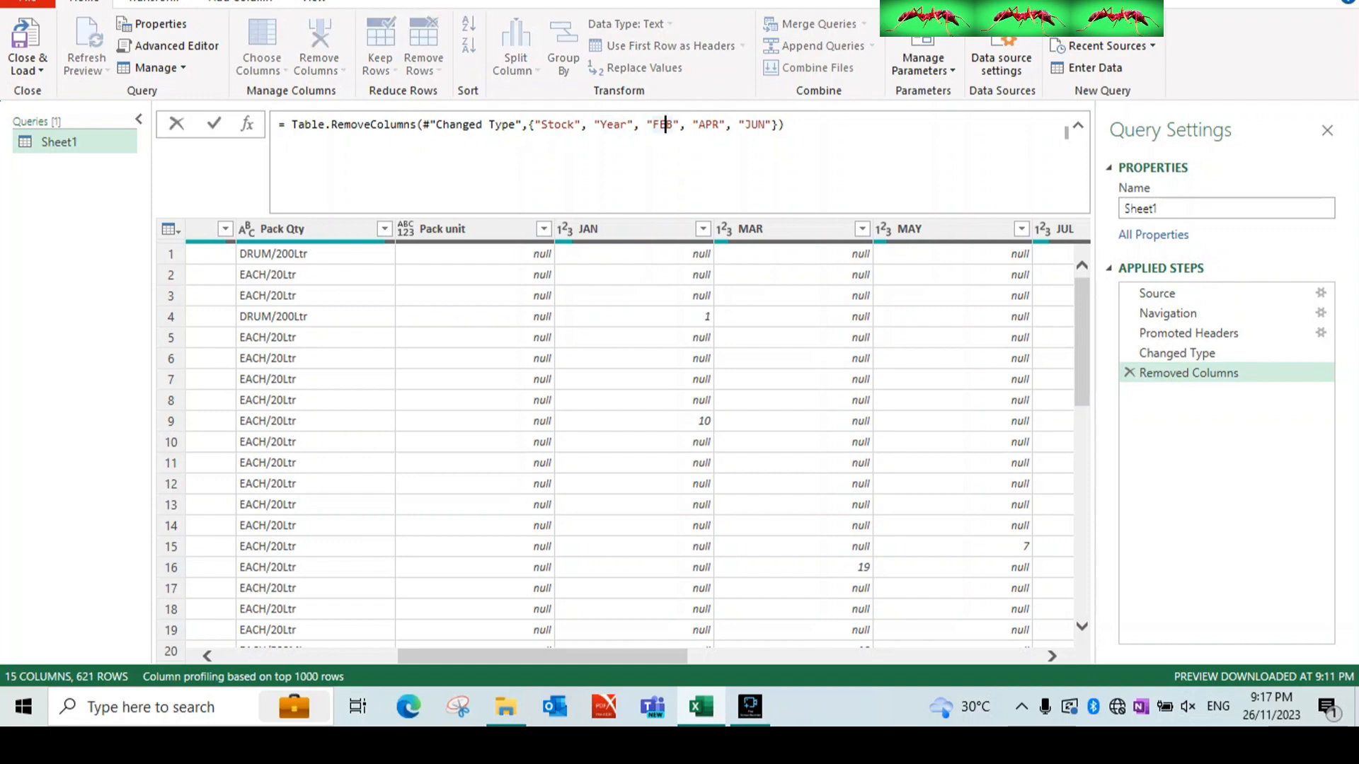
click(764, 125)
click(686, 124)
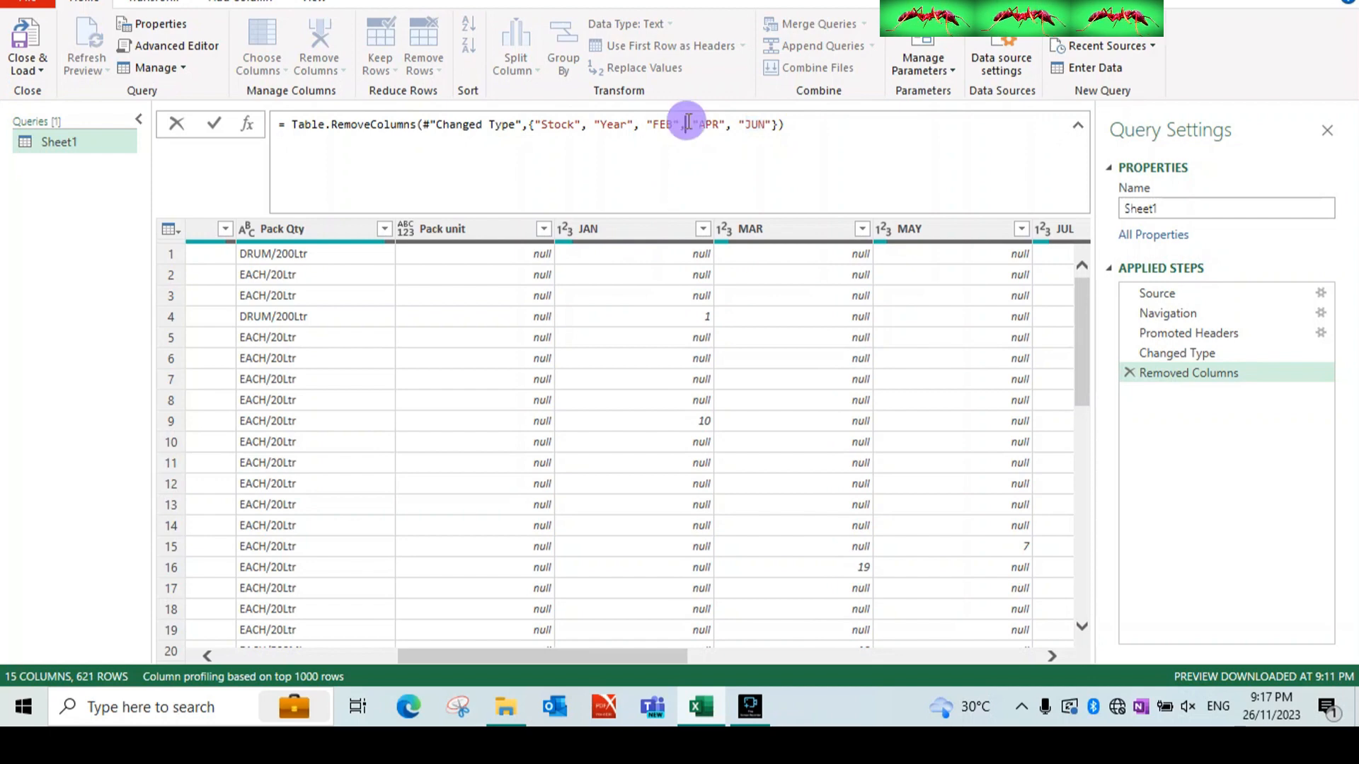
drag(686, 124, 650, 125)
right_click(651, 120)
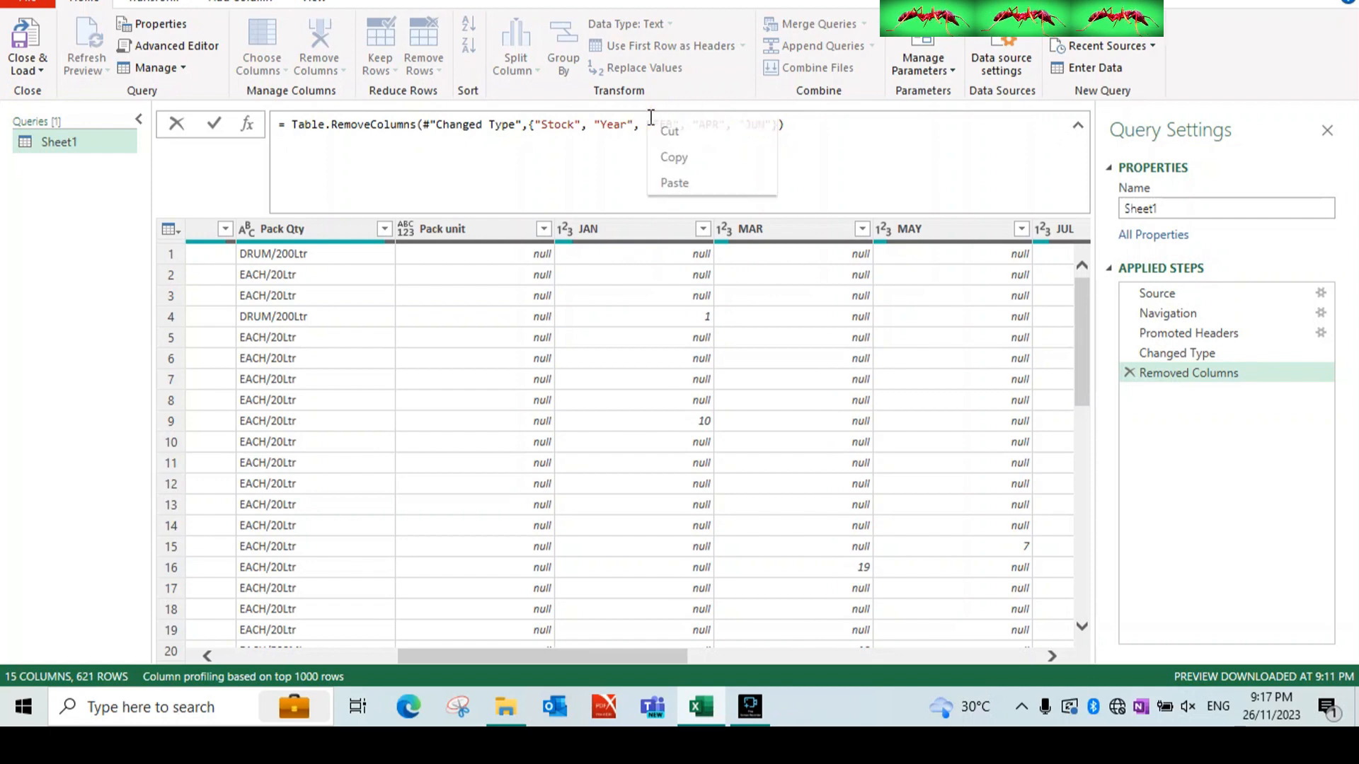
click(647, 125)
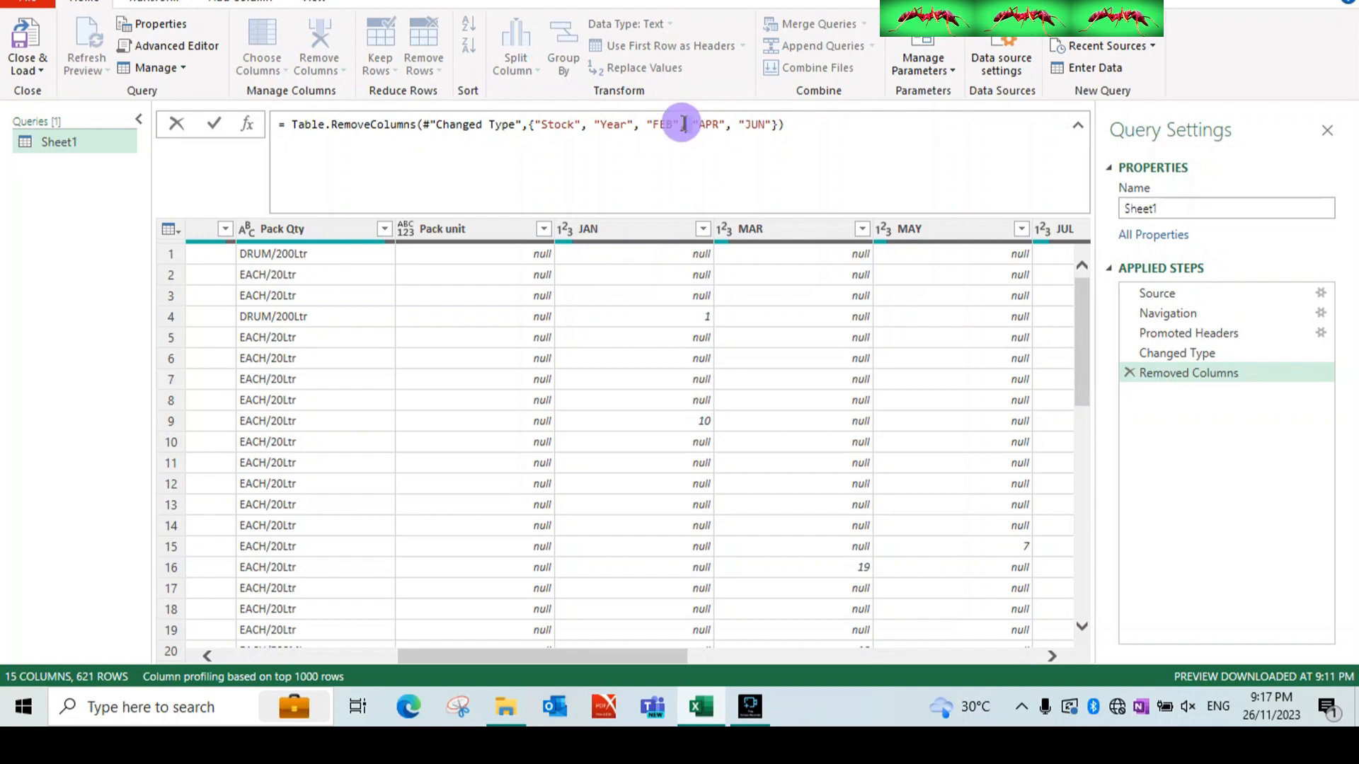
drag(692, 125, 646, 125)
right_click(647, 121)
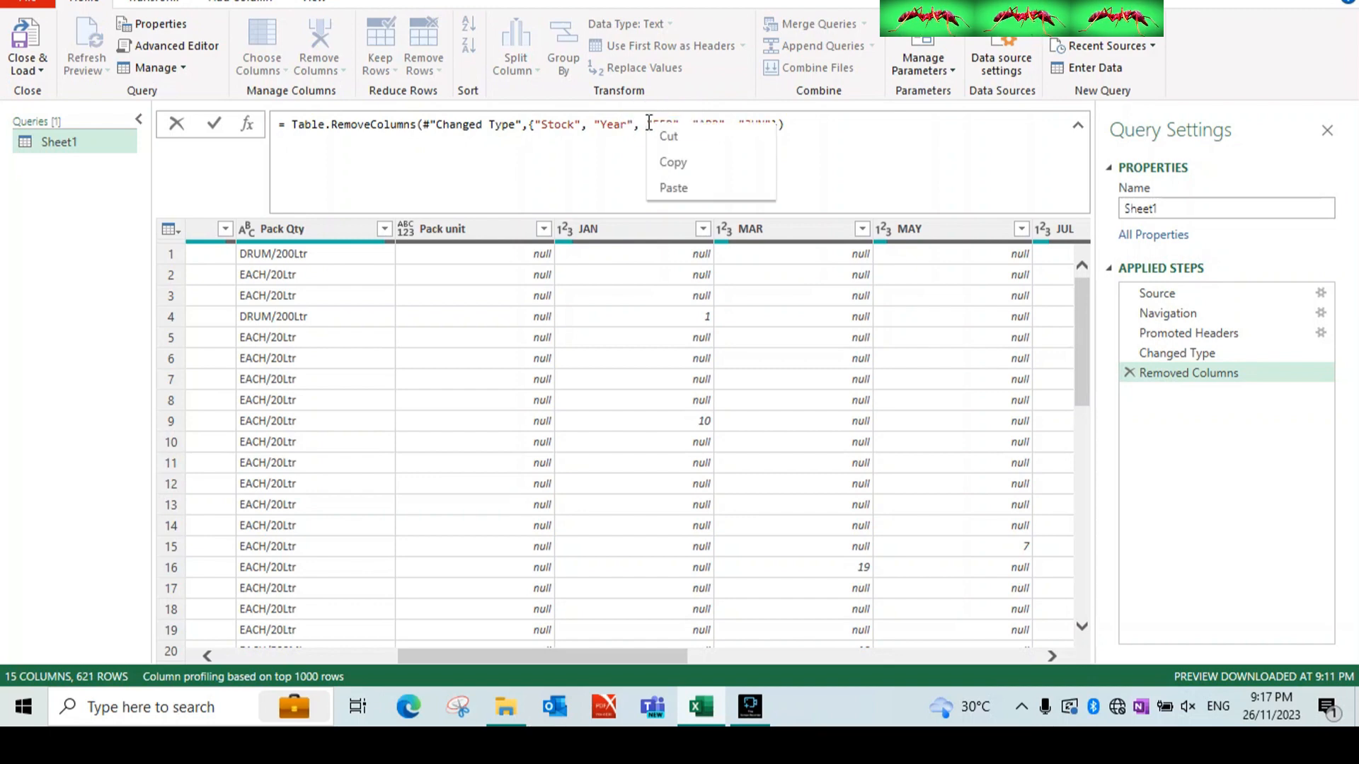
click(649, 123)
drag(646, 124, 685, 124)
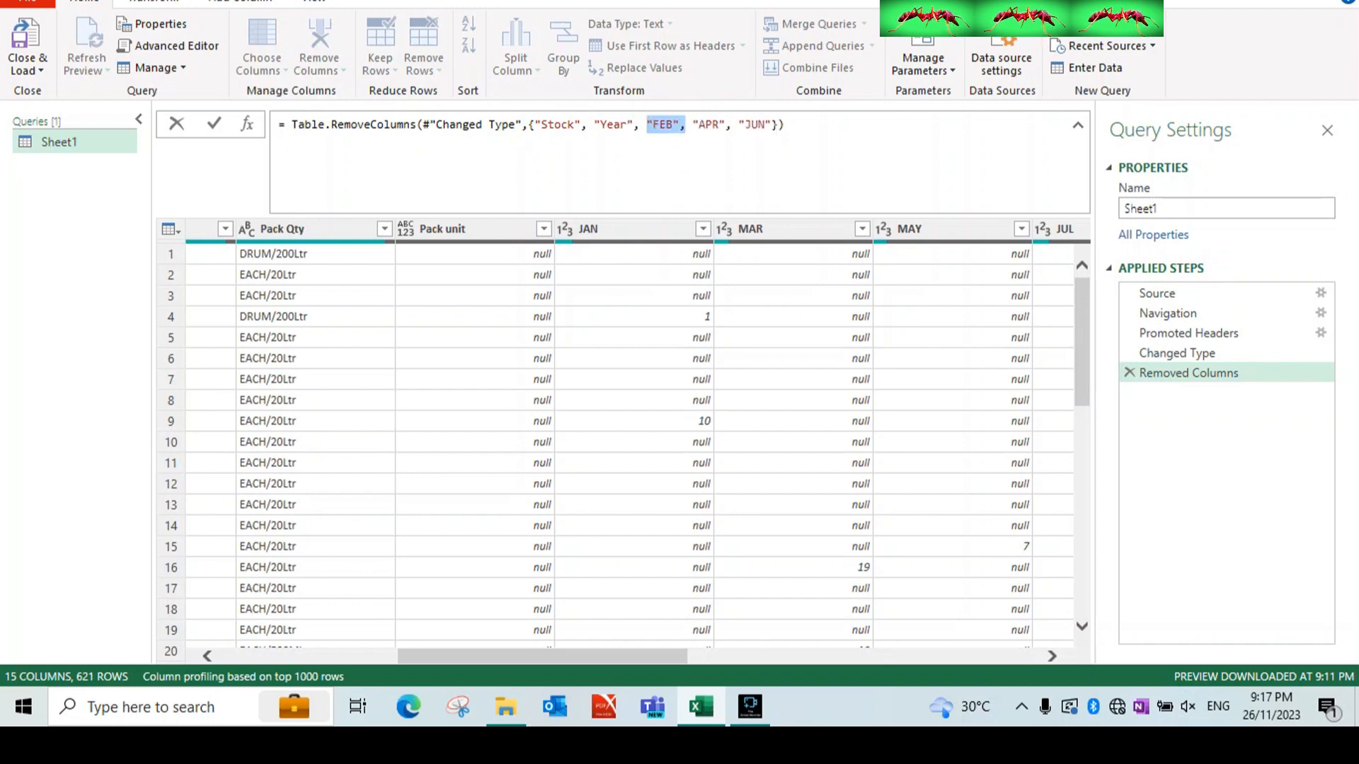
right_click(685, 125)
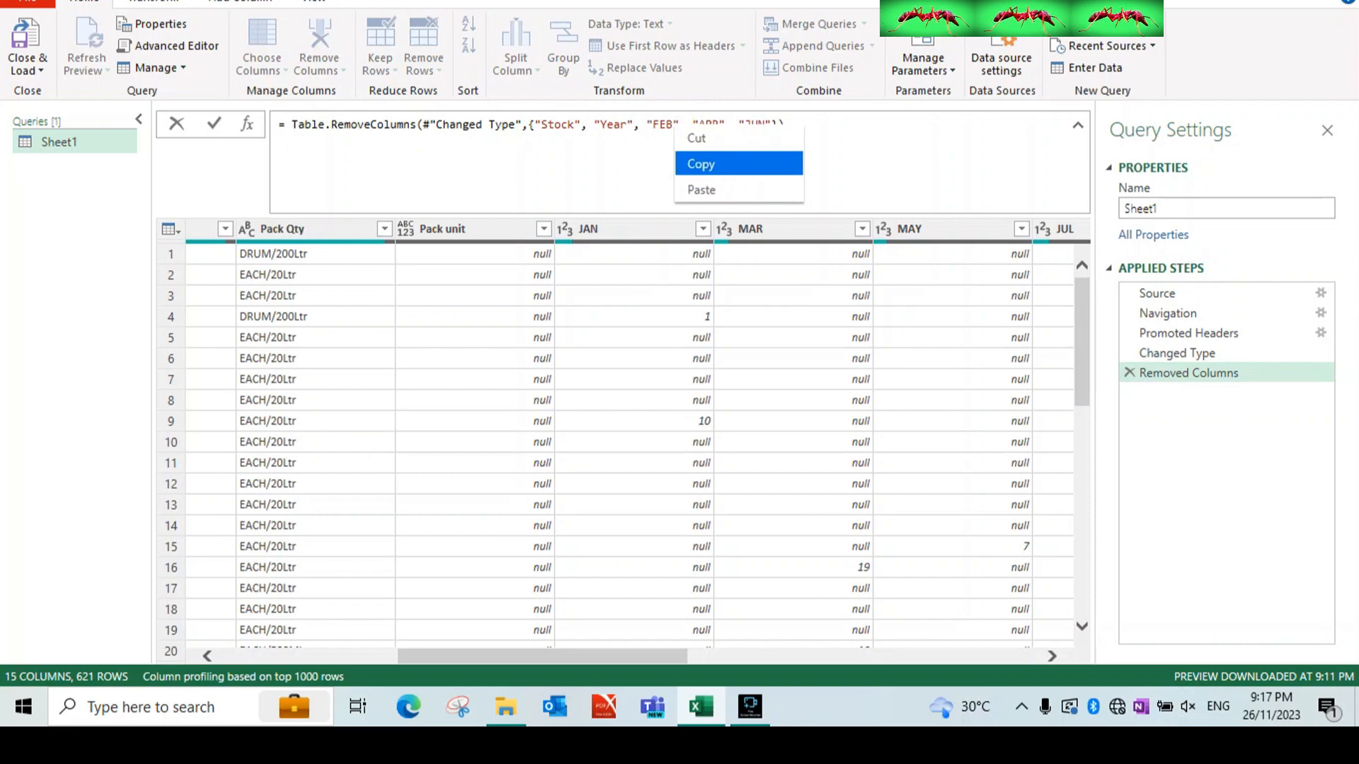
click(627, 151)
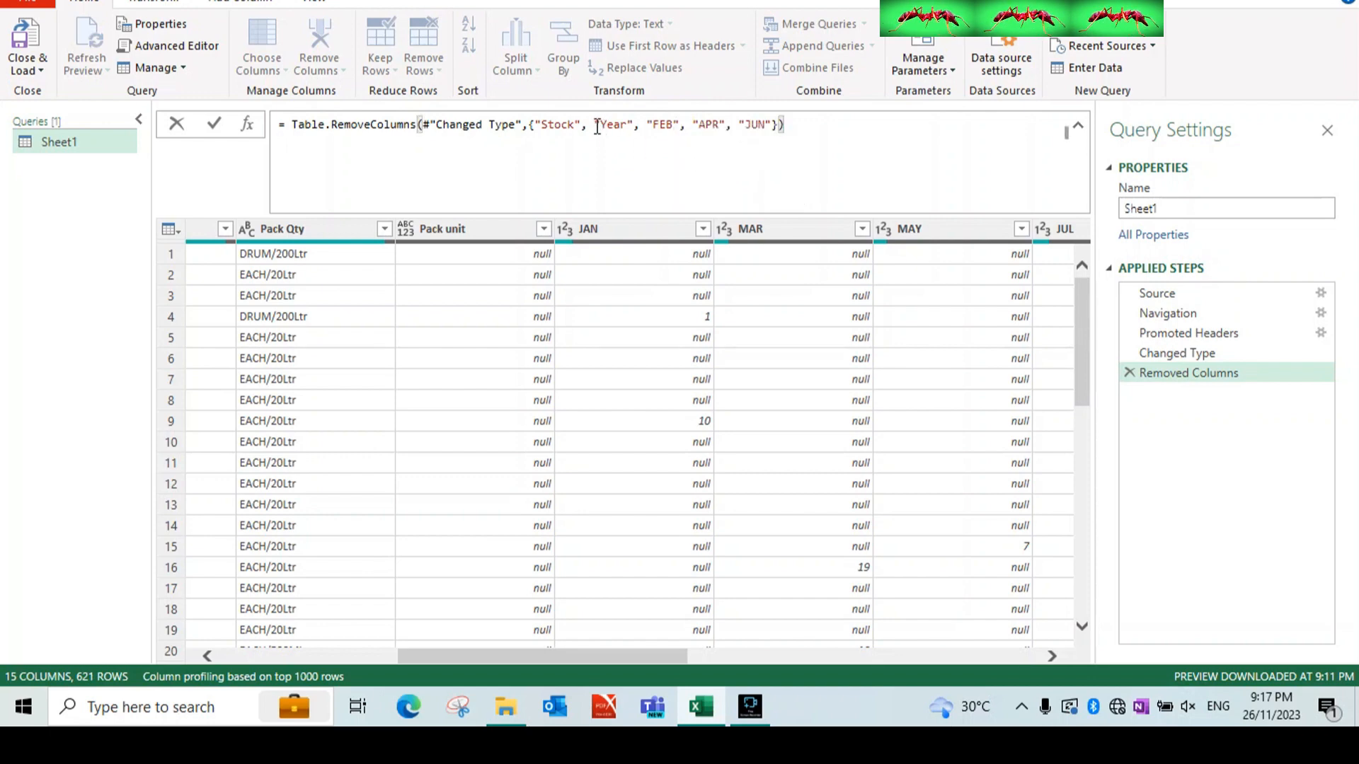
Add "JAN" after "Stock" in the Table.RemoveColumns list, apply the formula and collapse the formula bar
click(596, 126)
text(,)
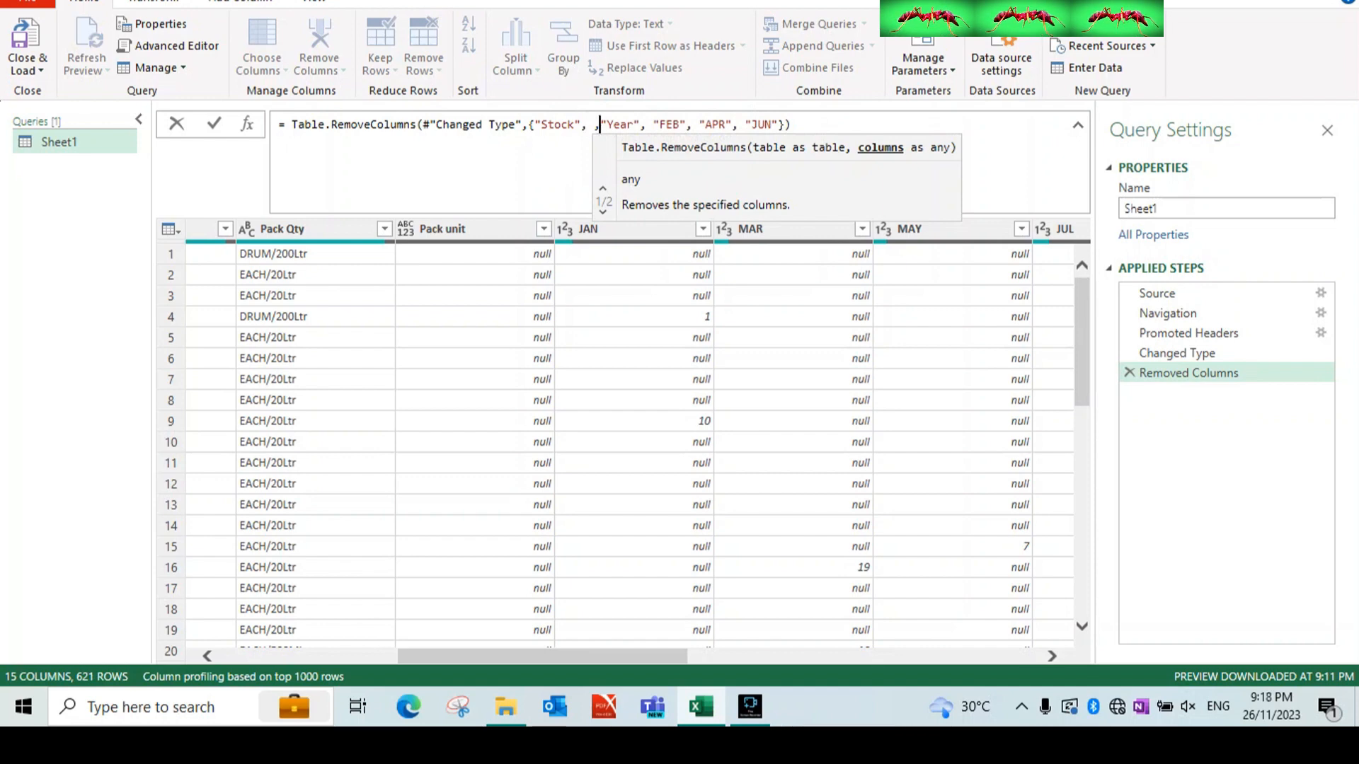
click(589, 123)
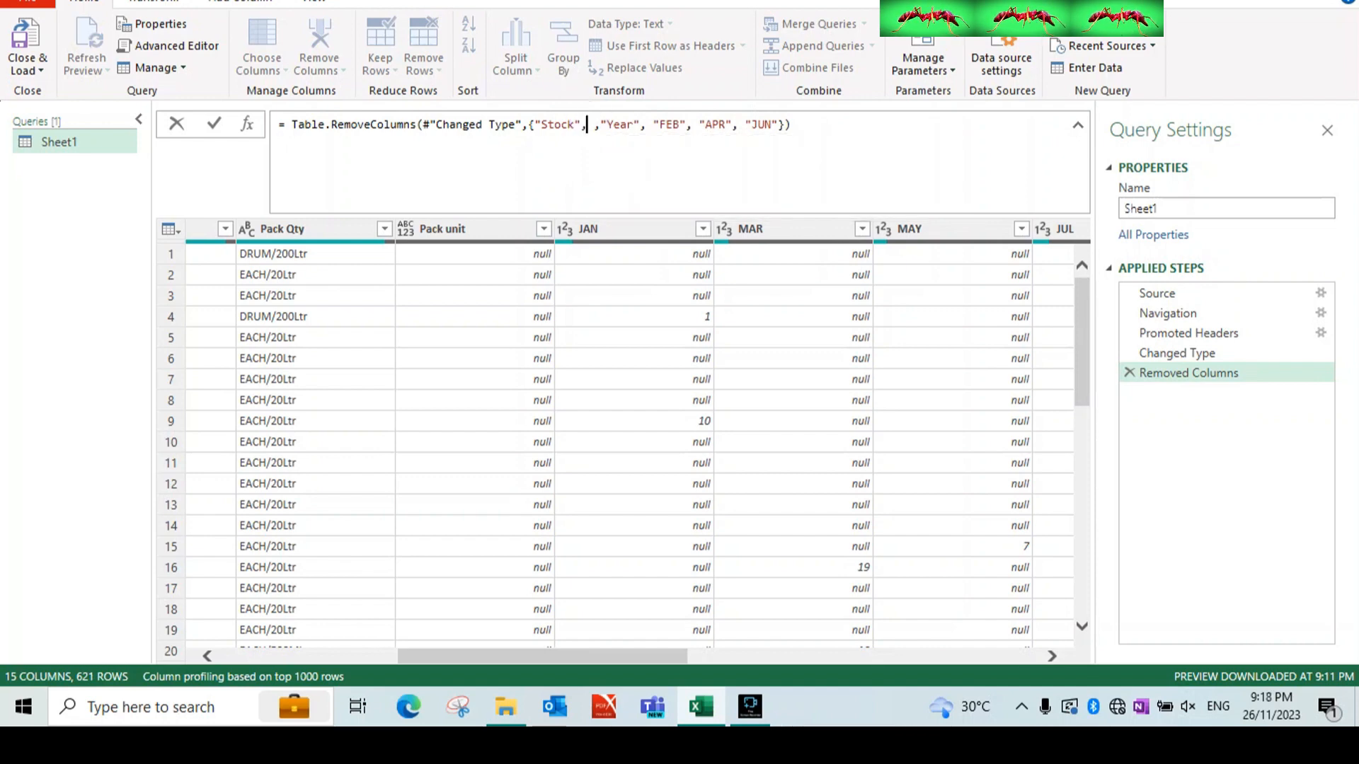
text(")
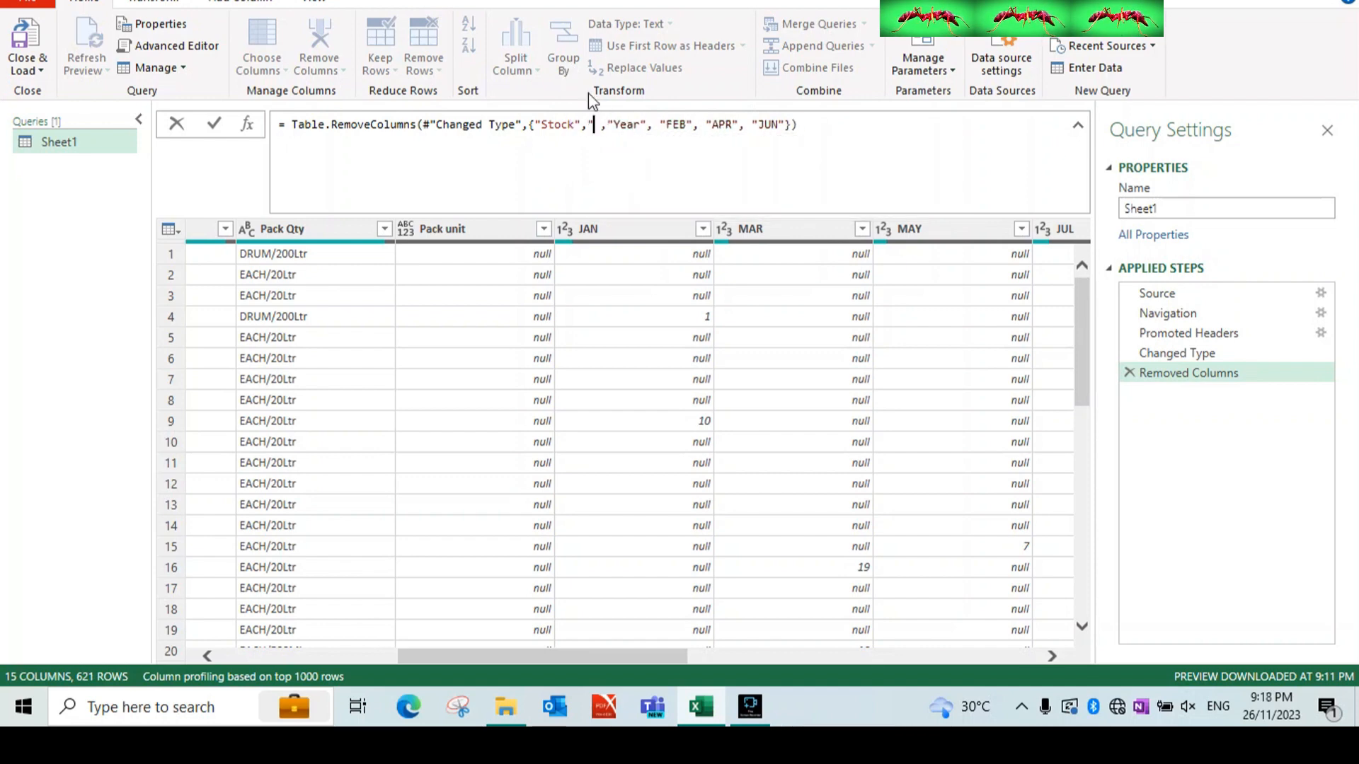
text(JAN)
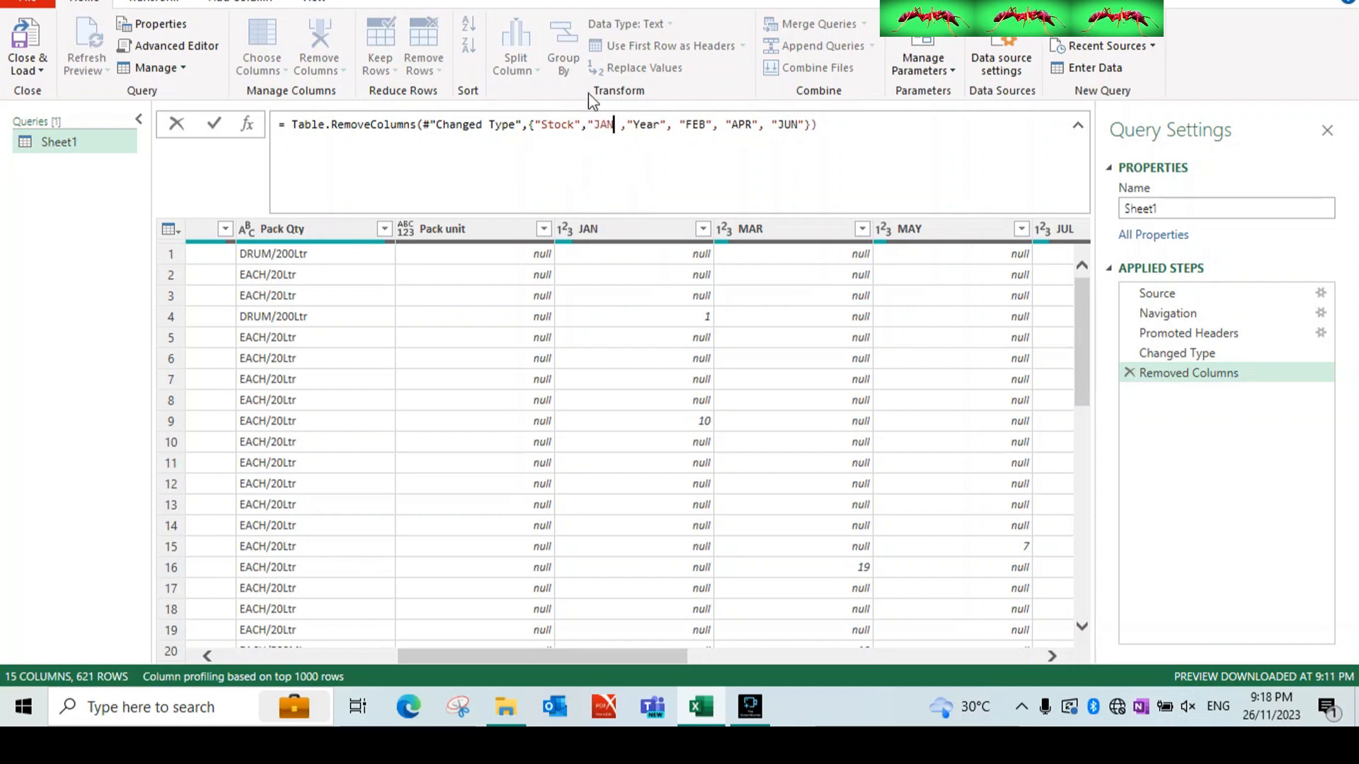
text(")
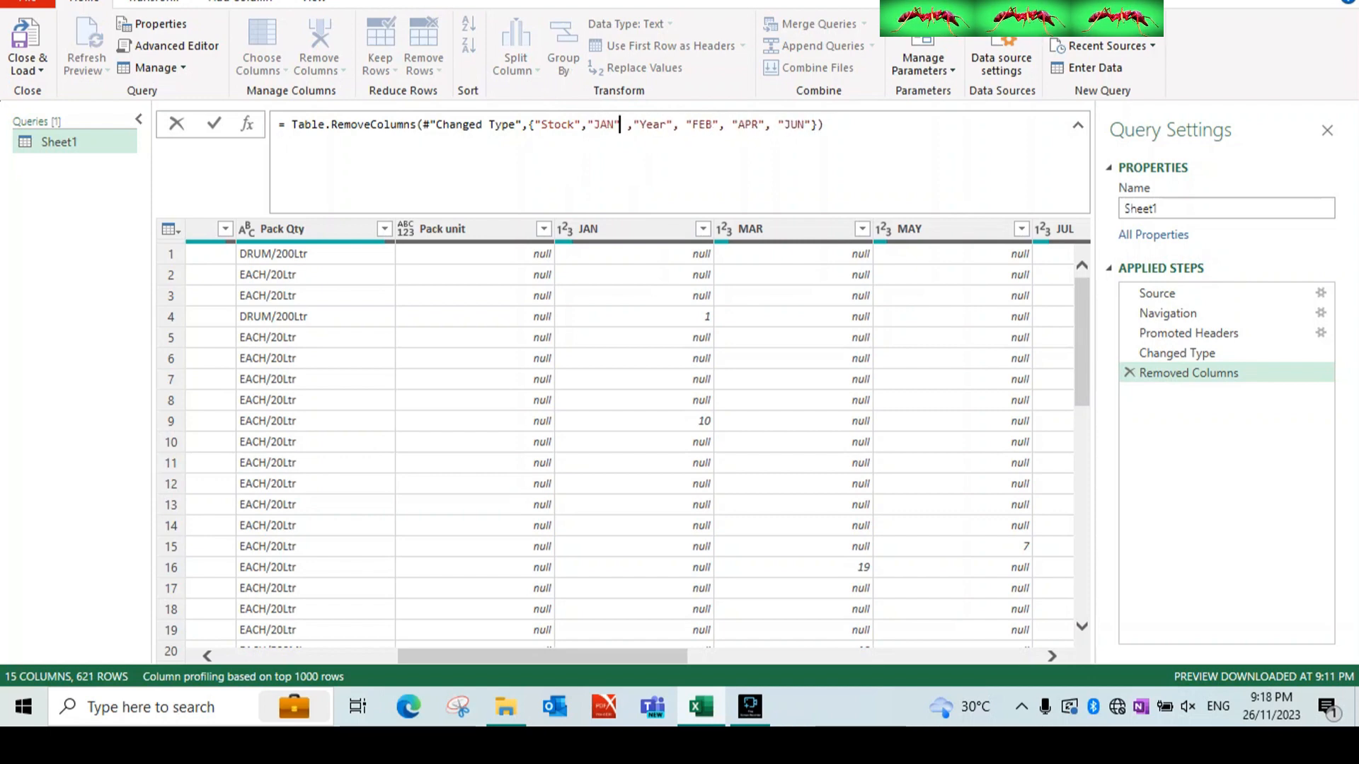
key(Delete)
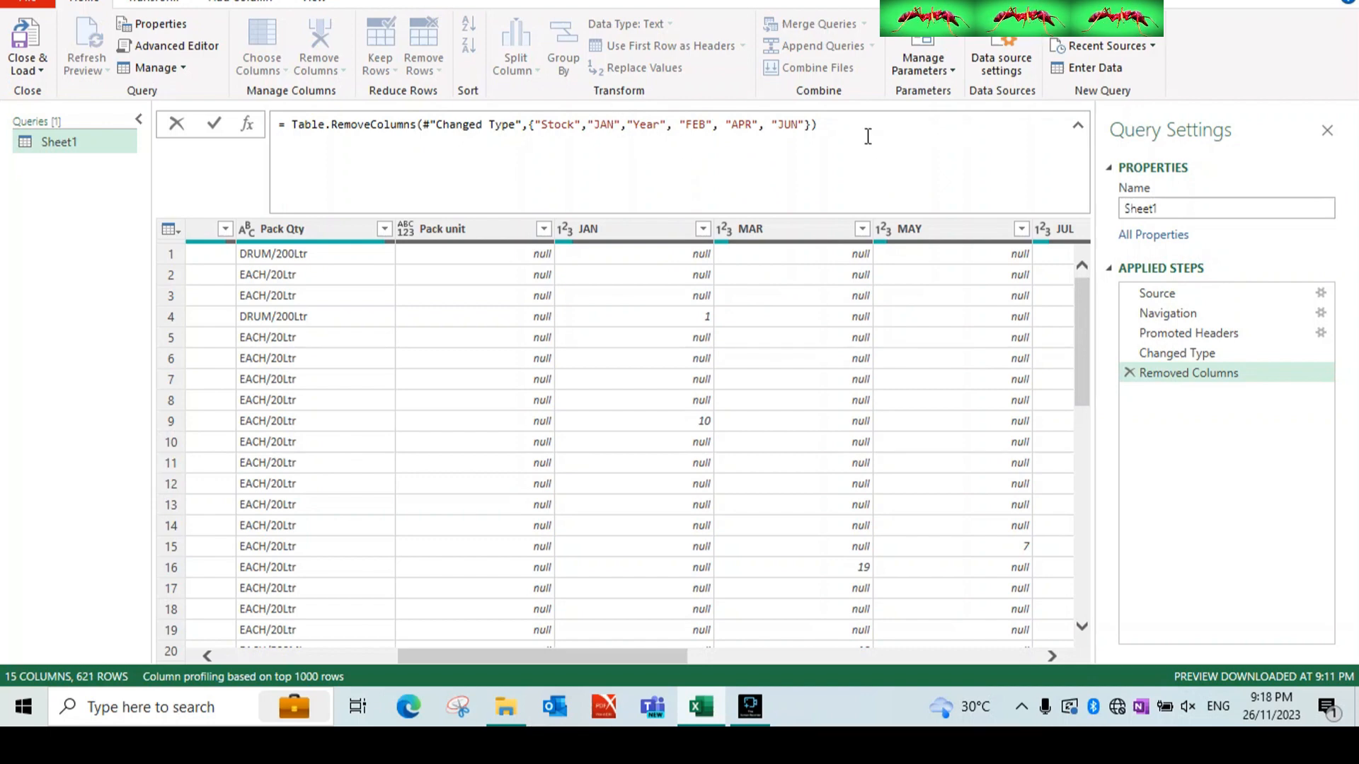
click(850, 132)
click(836, 128)
key(Return)
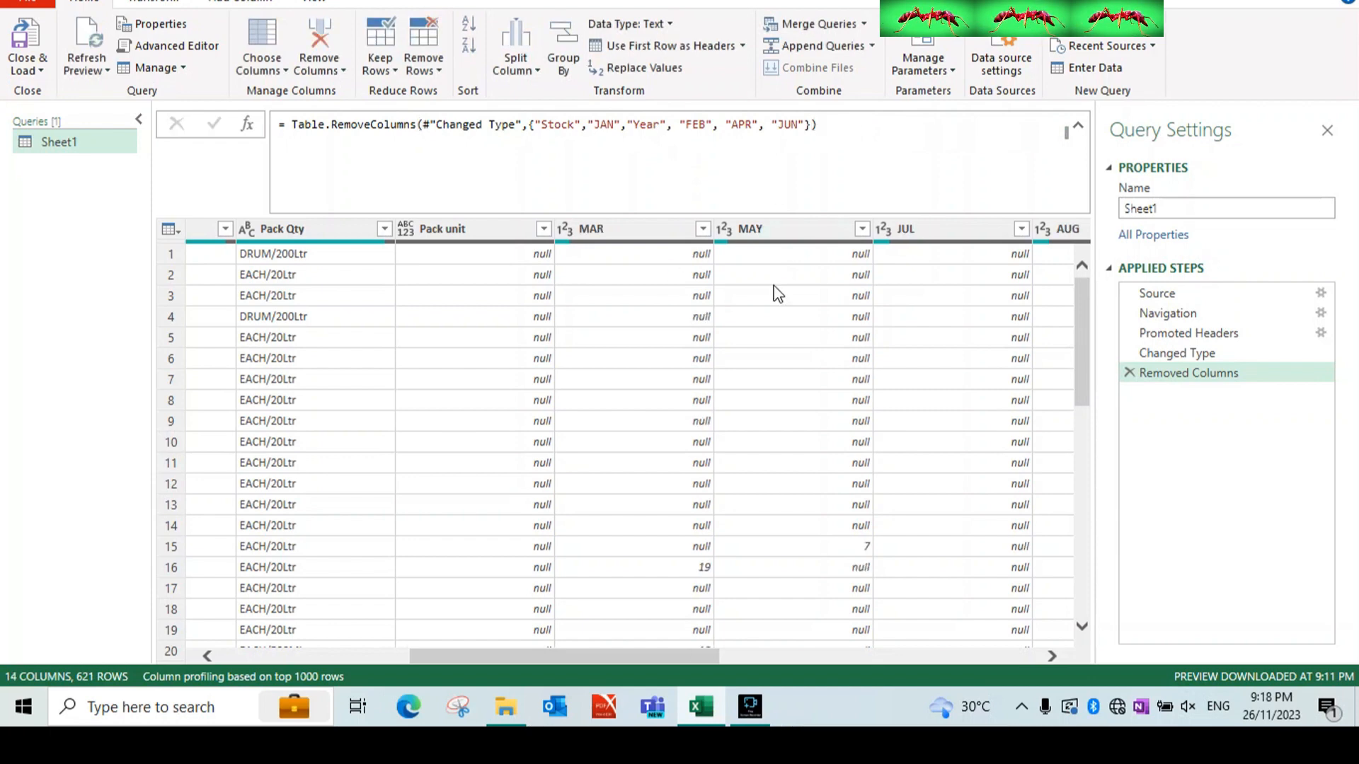
click(1077, 125)
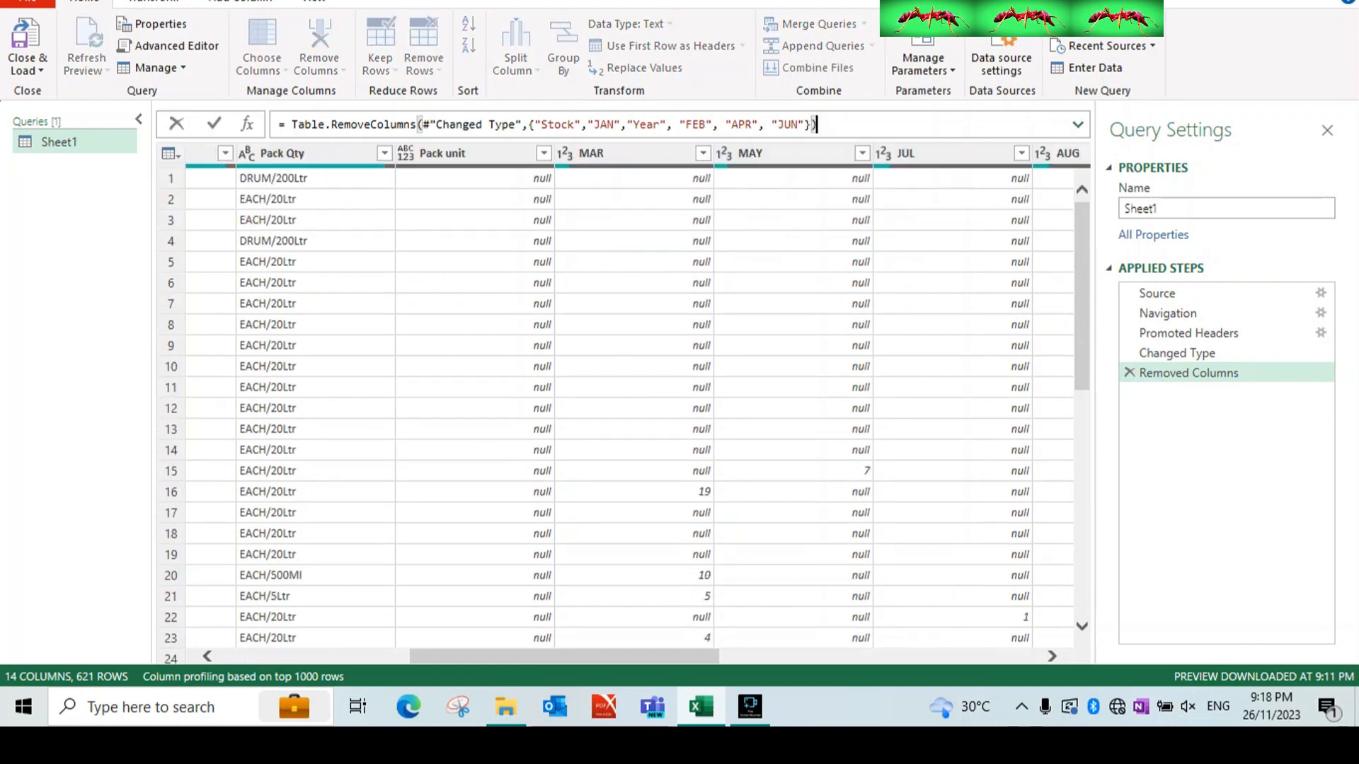
click(694, 660)
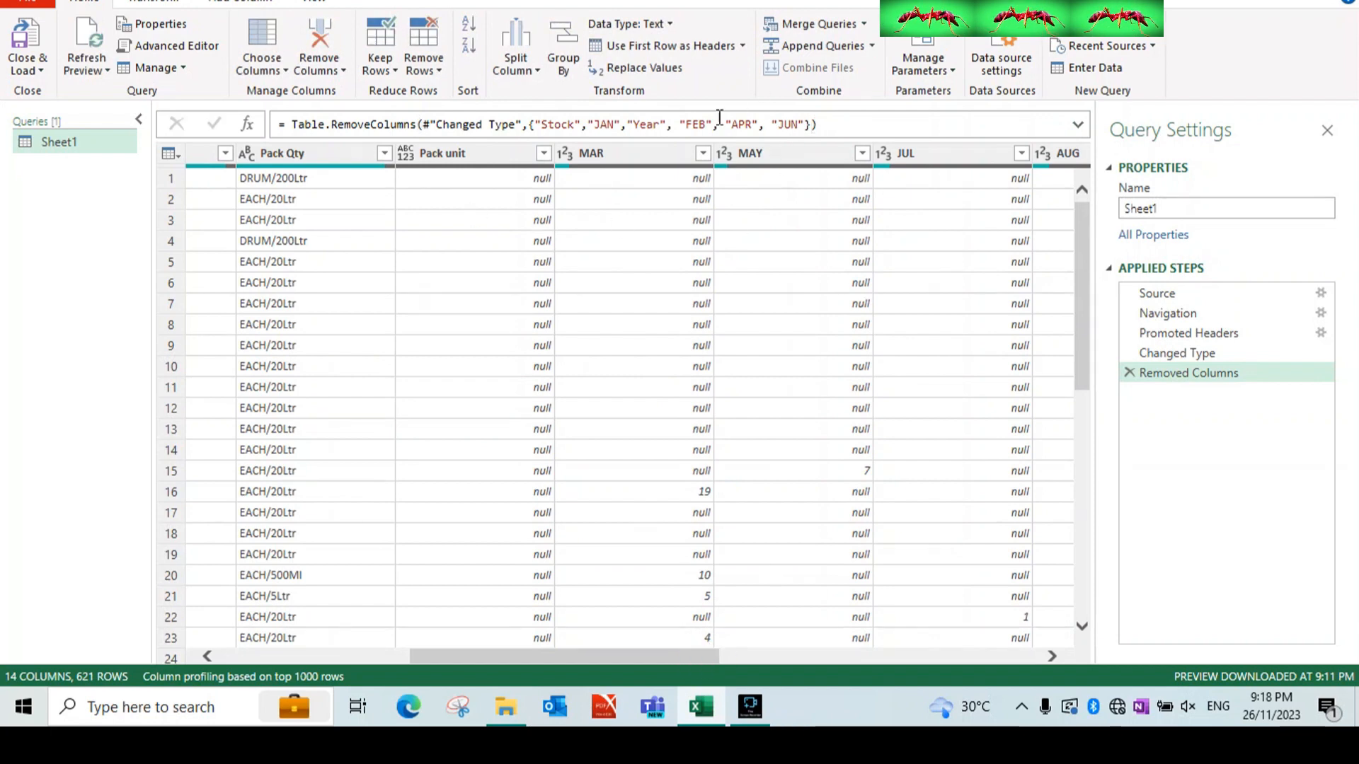
click(684, 124)
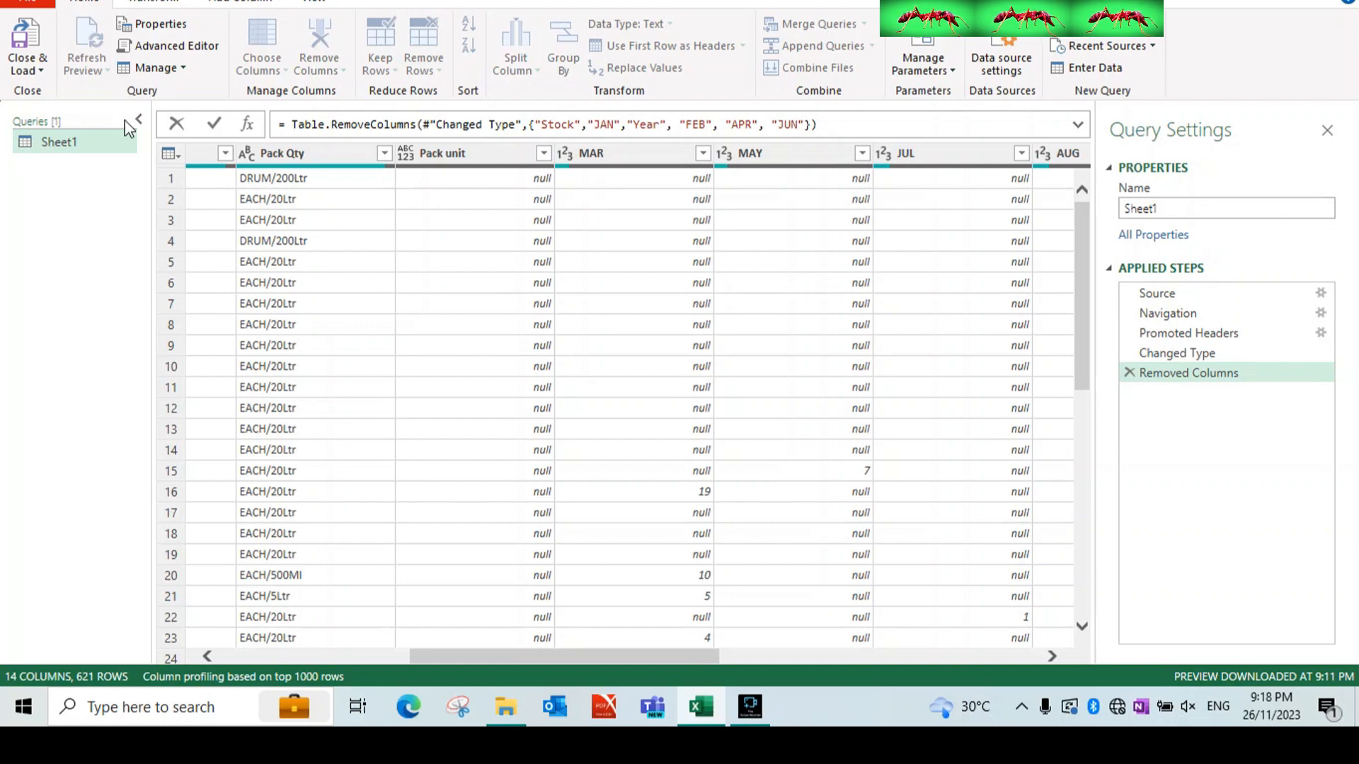
Close and load the query into the workbook and close the Queries & Connections pane
click(27, 70)
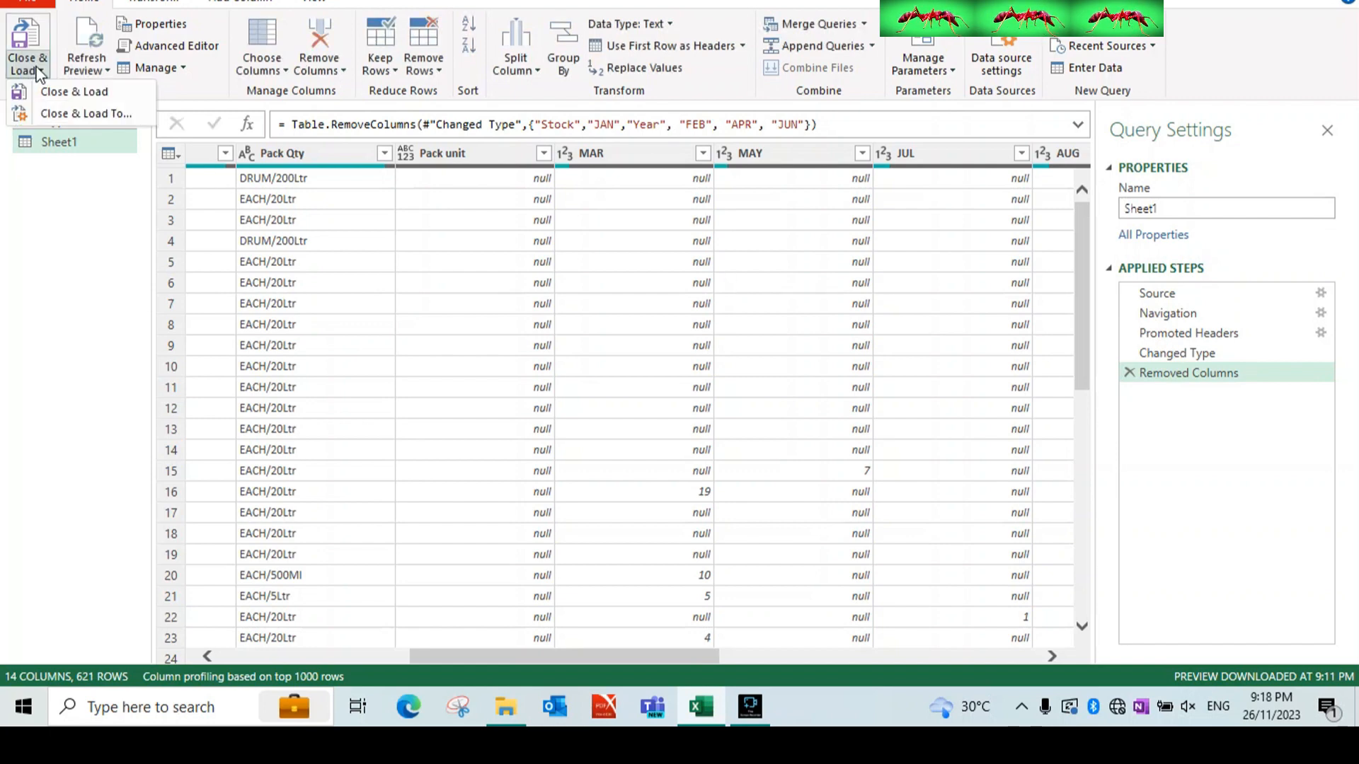
click(74, 91)
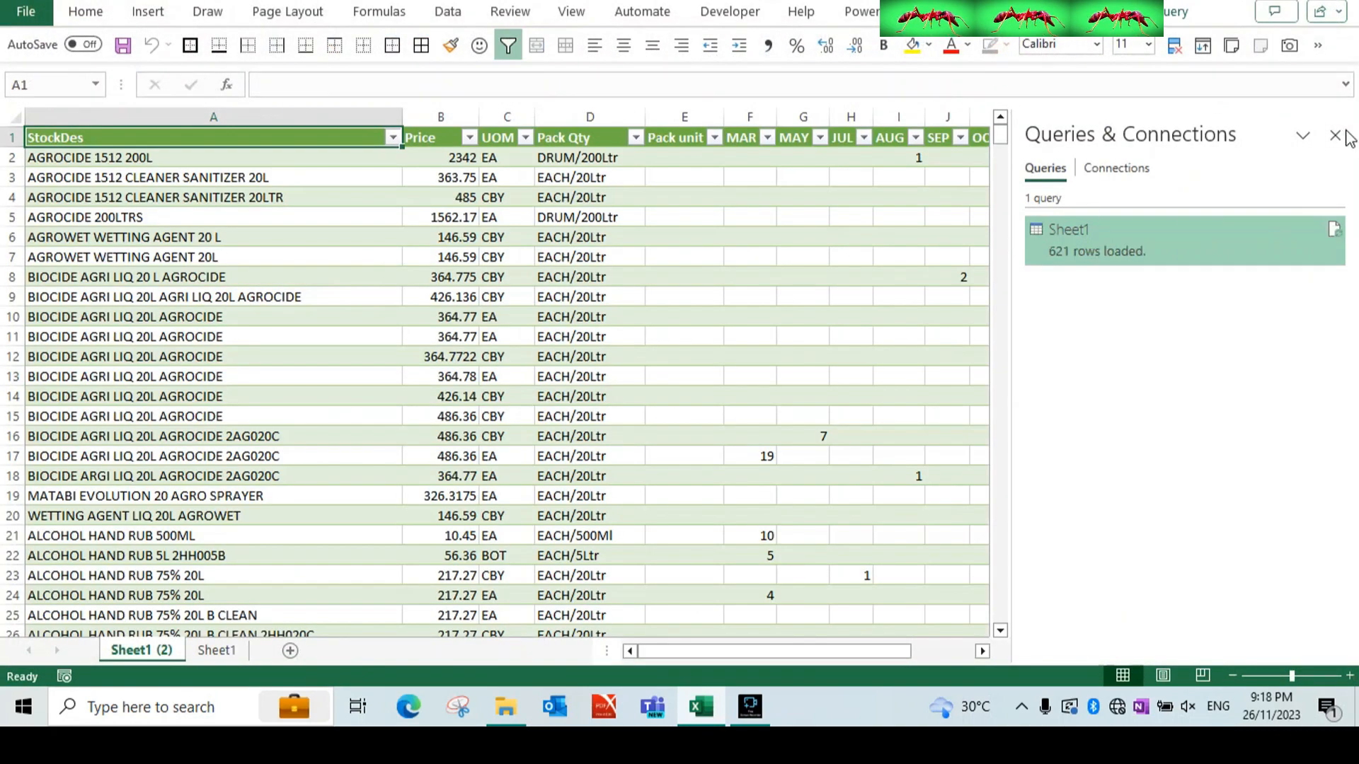
click(1336, 134)
Narrow the UOM column slightly in the loaded table
click(720, 217)
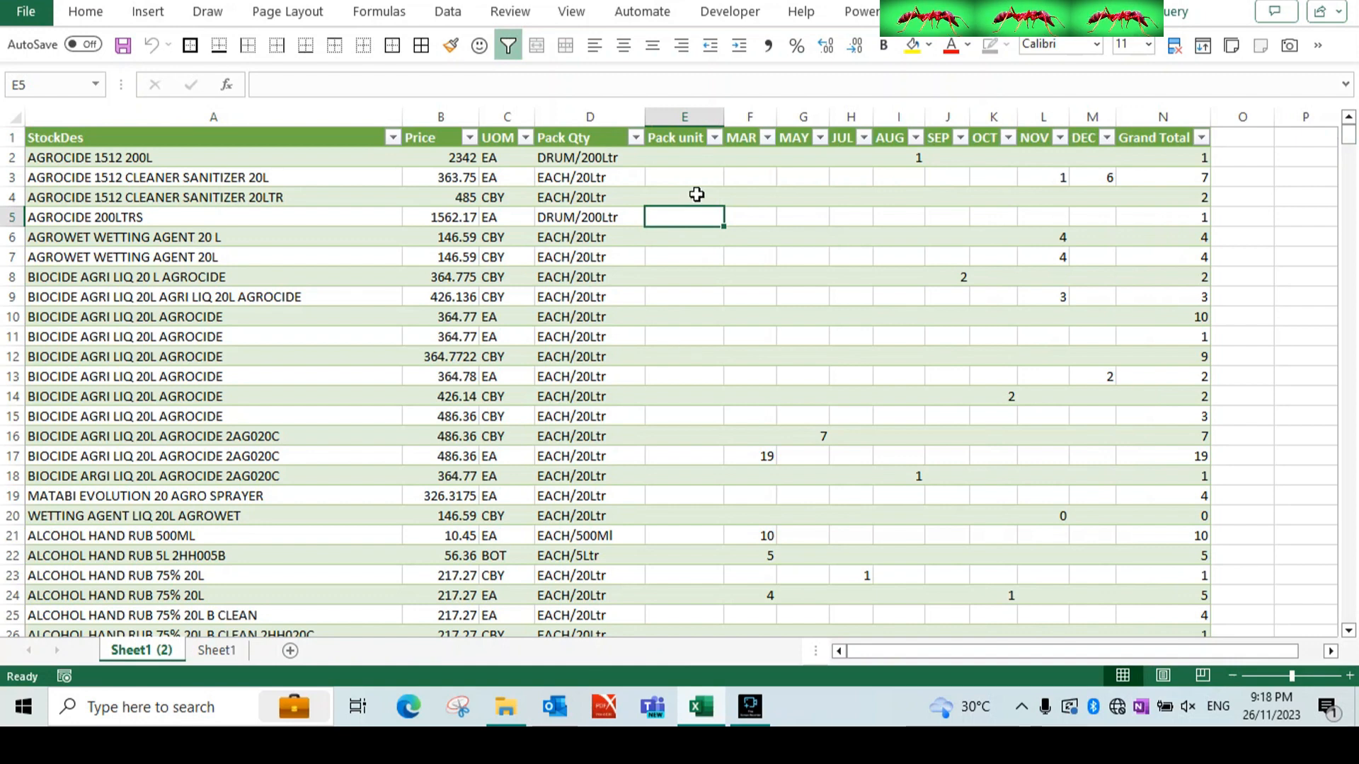
click(519, 278)
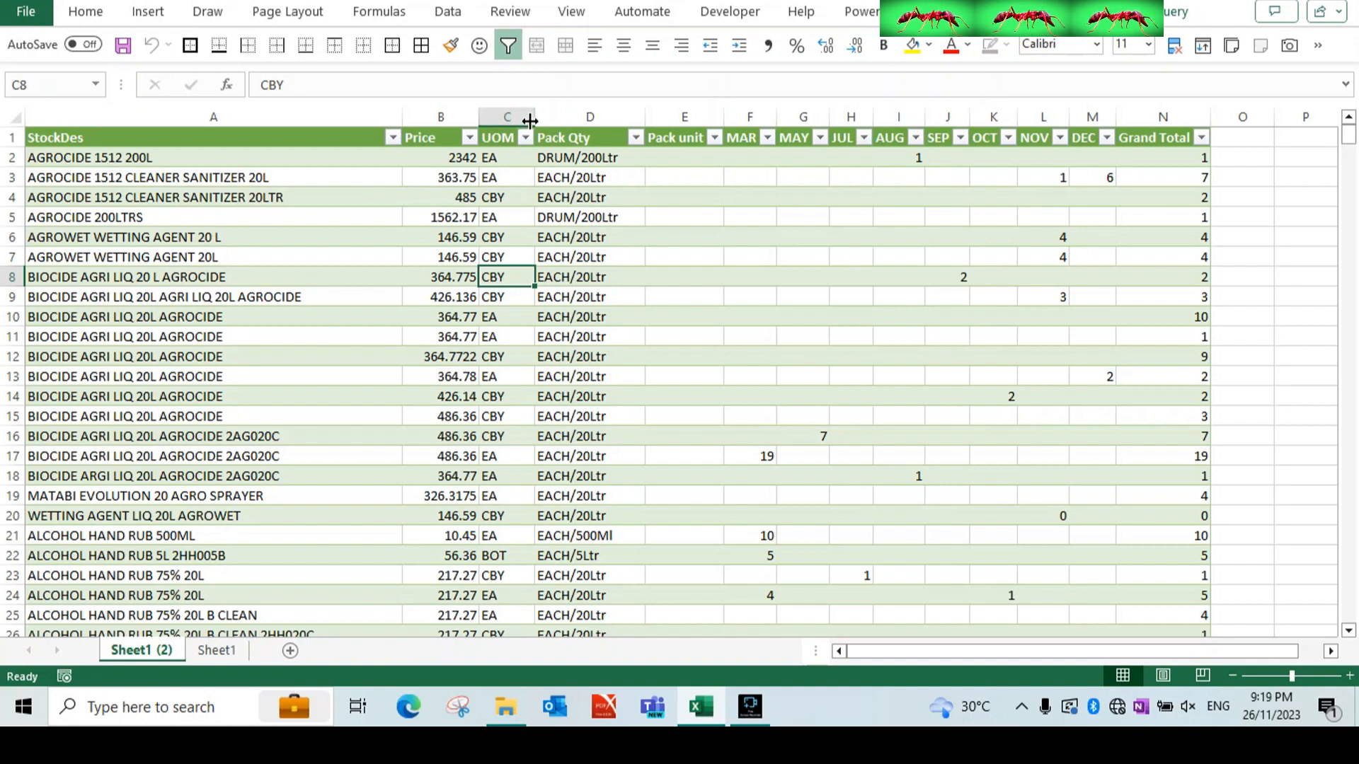
drag(534, 119, 529, 120)
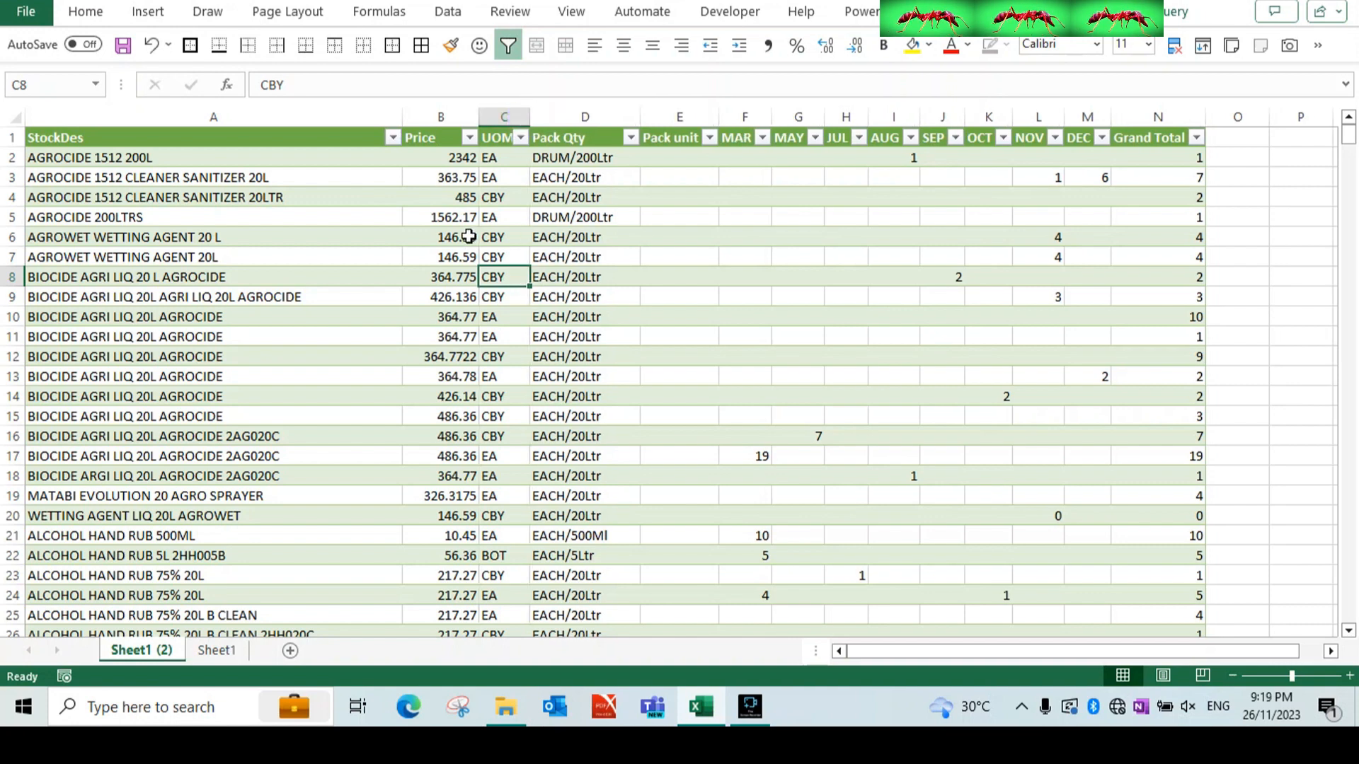